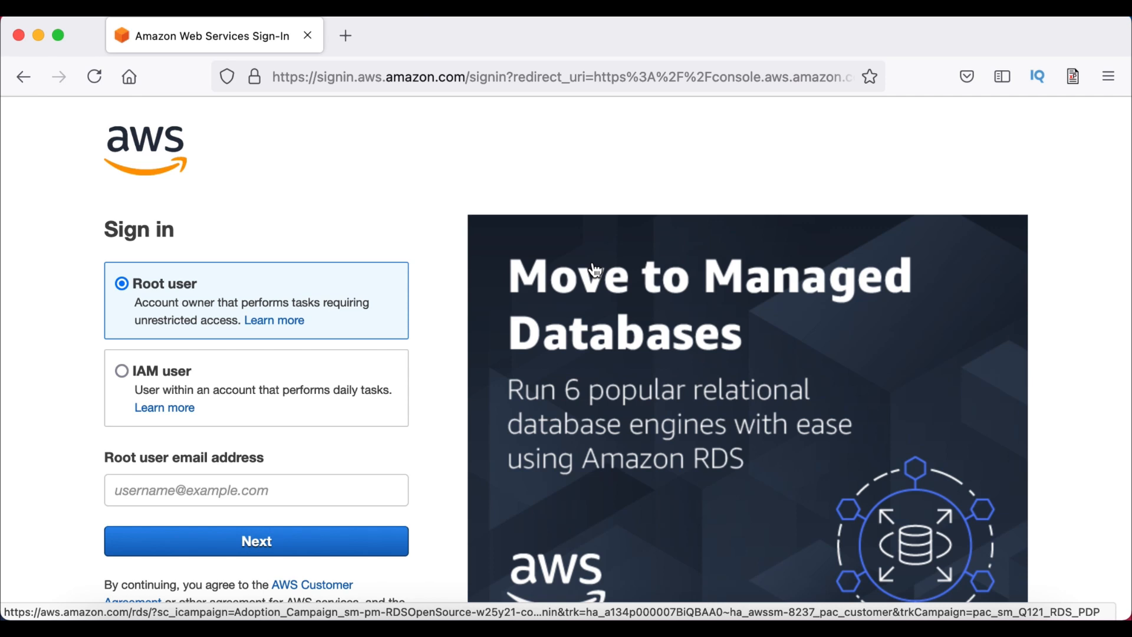
# Sign in as an IAM user with the account ID, IAM user name and password
pyautogui.click(125, 371)
pyautogui.scroll(-3, 203, 462)
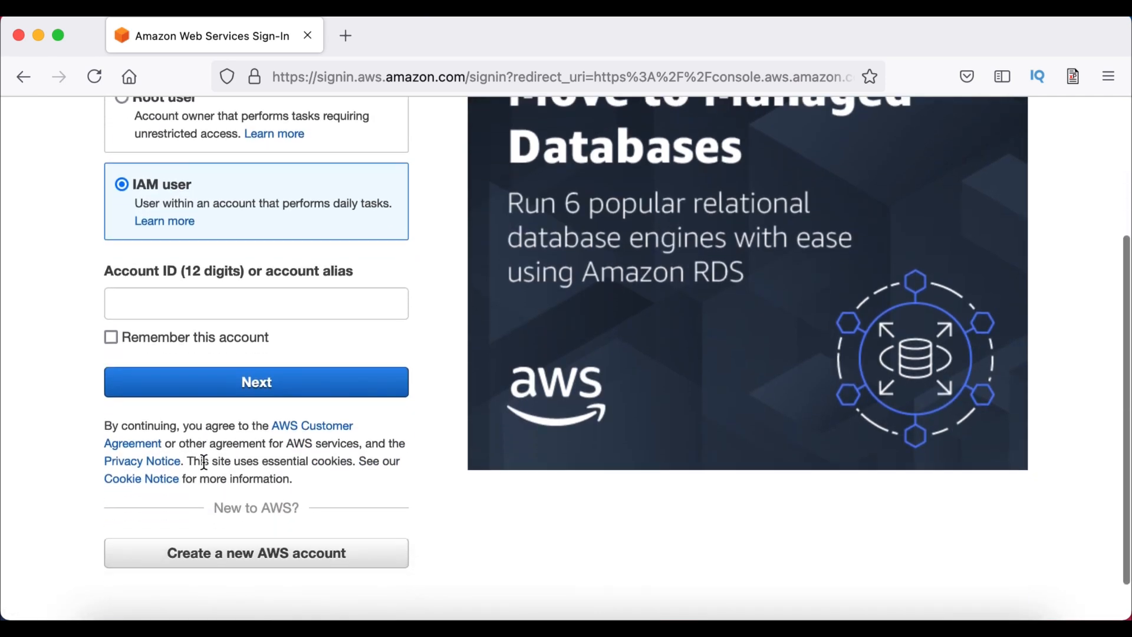
pyautogui.click(172, 300)
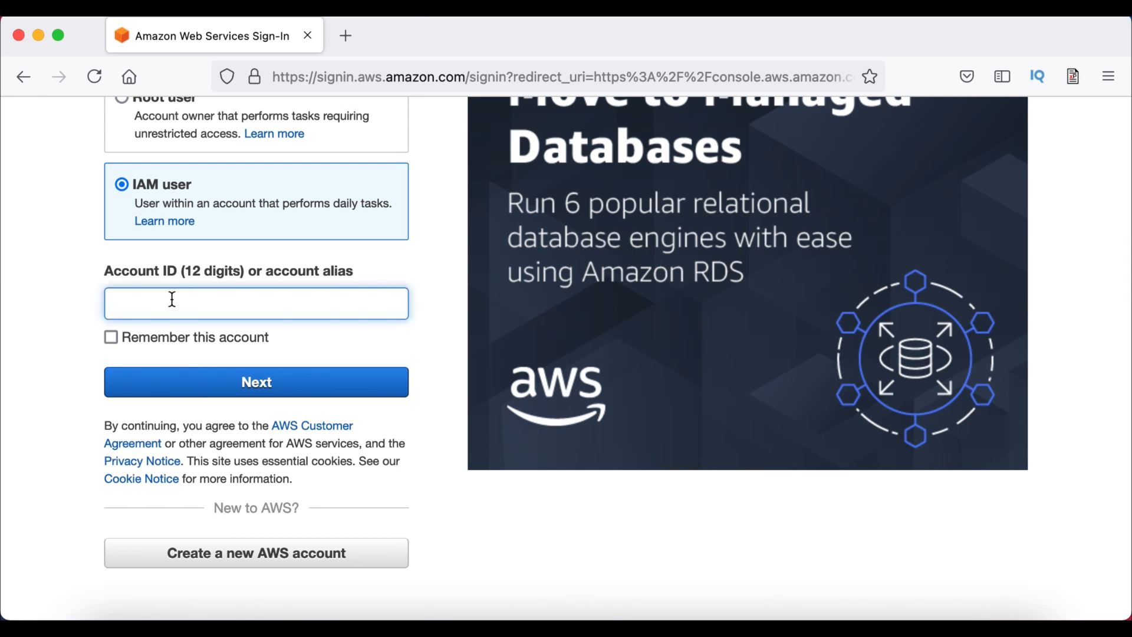
pyautogui.write('4000')
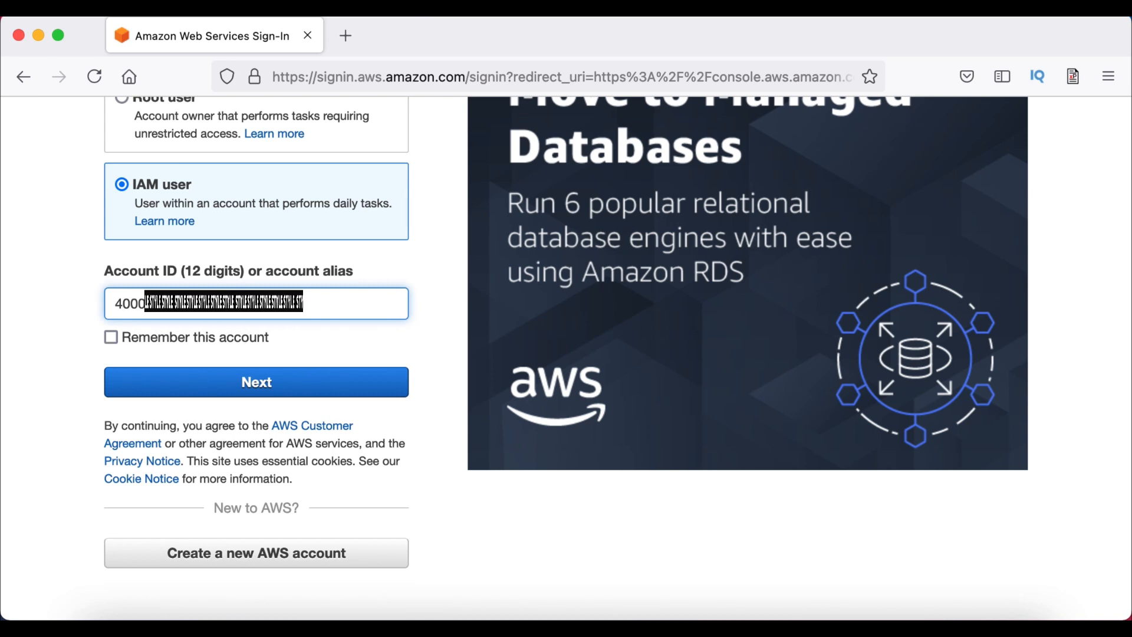
pyautogui.click(180, 384)
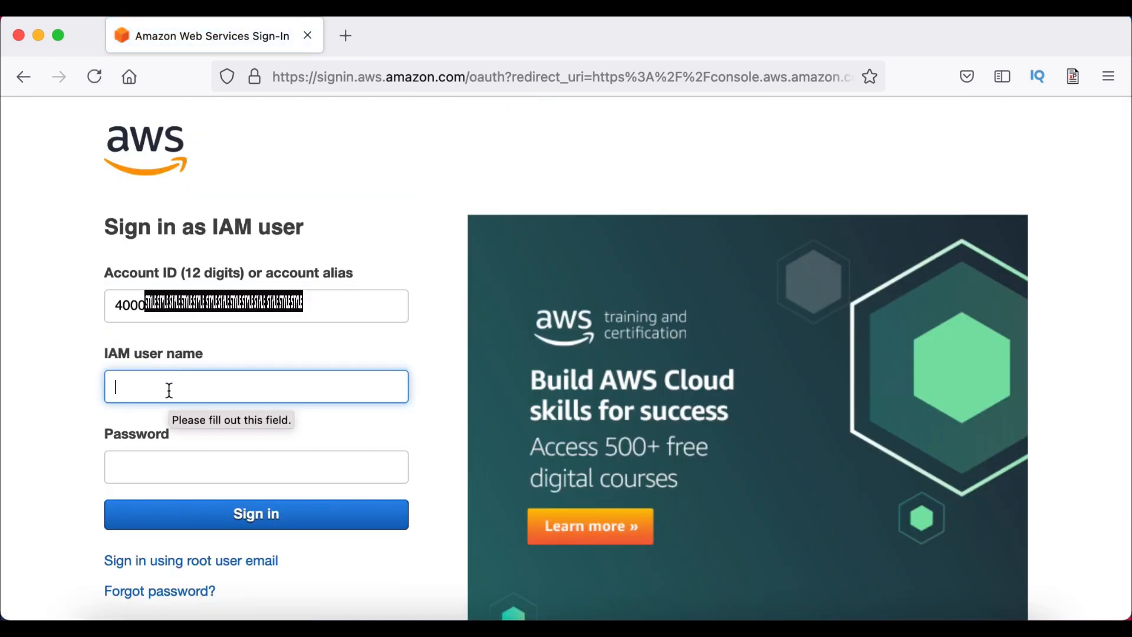
pyautogui.write('sirse')
pyautogui.press('Tab')
pyautogui.write('*****')
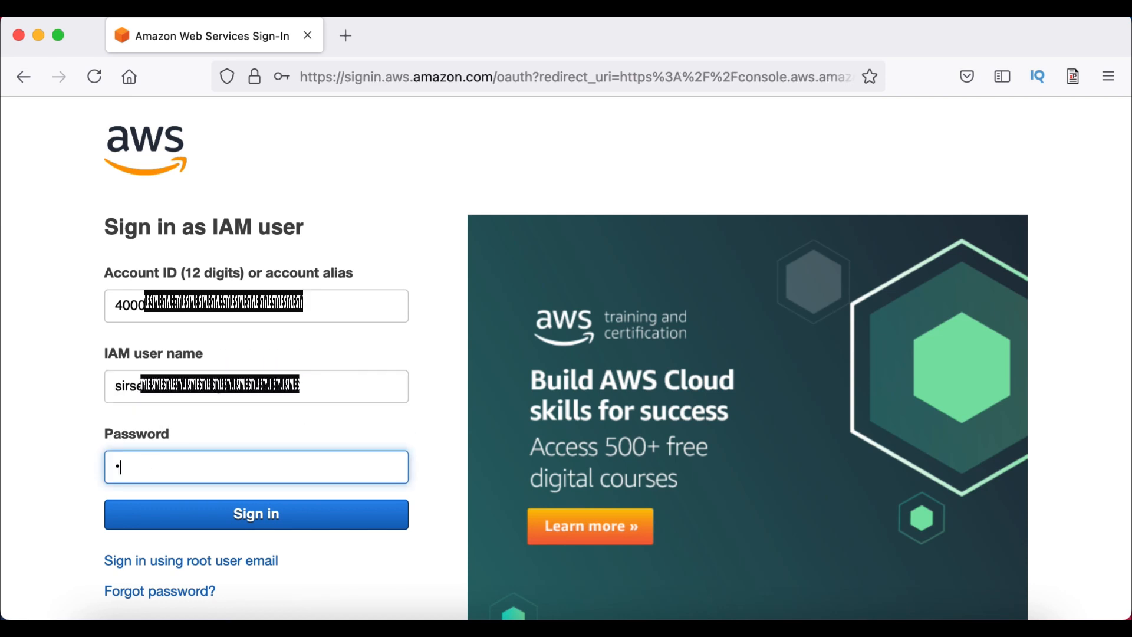
pyautogui.write('****')
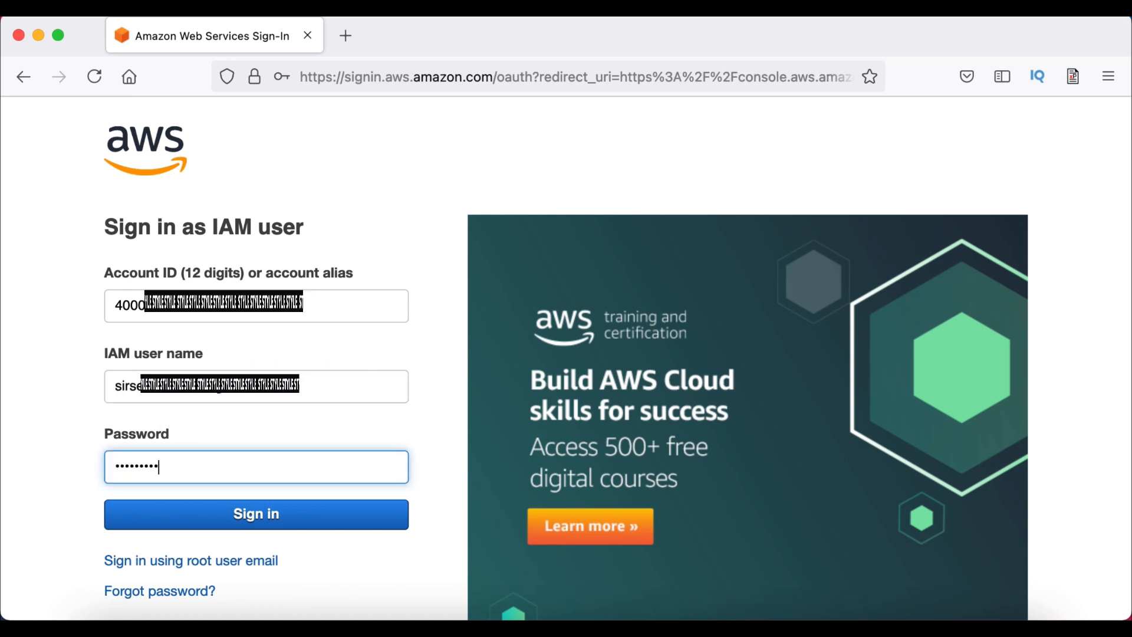
pyautogui.click(328, 521)
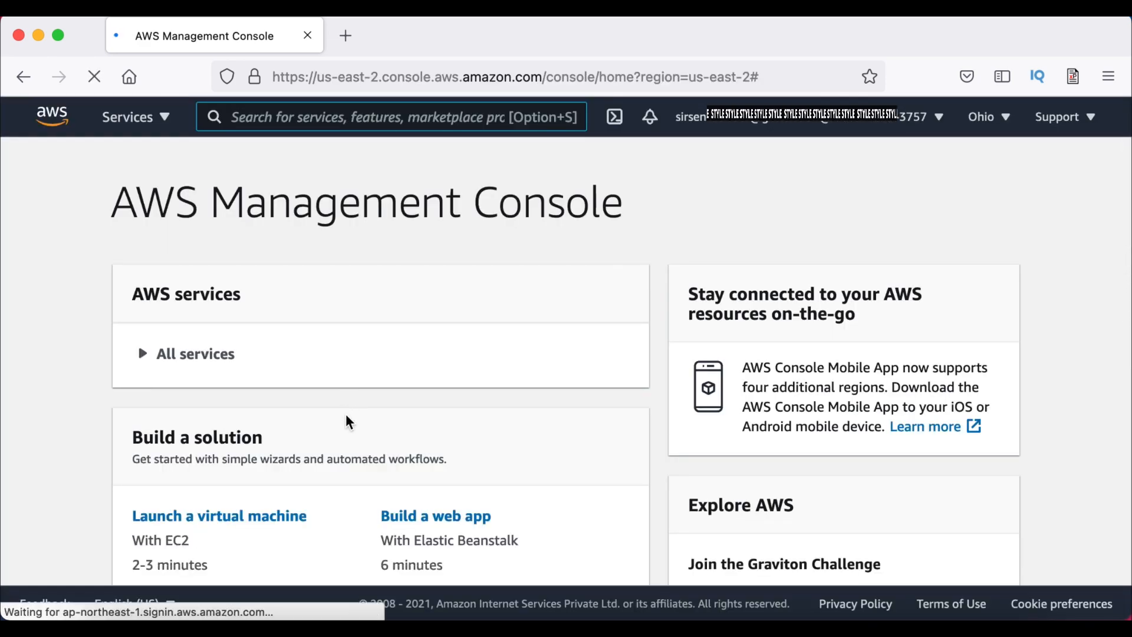
# Expand the All services list on the console home page
pyautogui.scroll(-3, 343, 432)
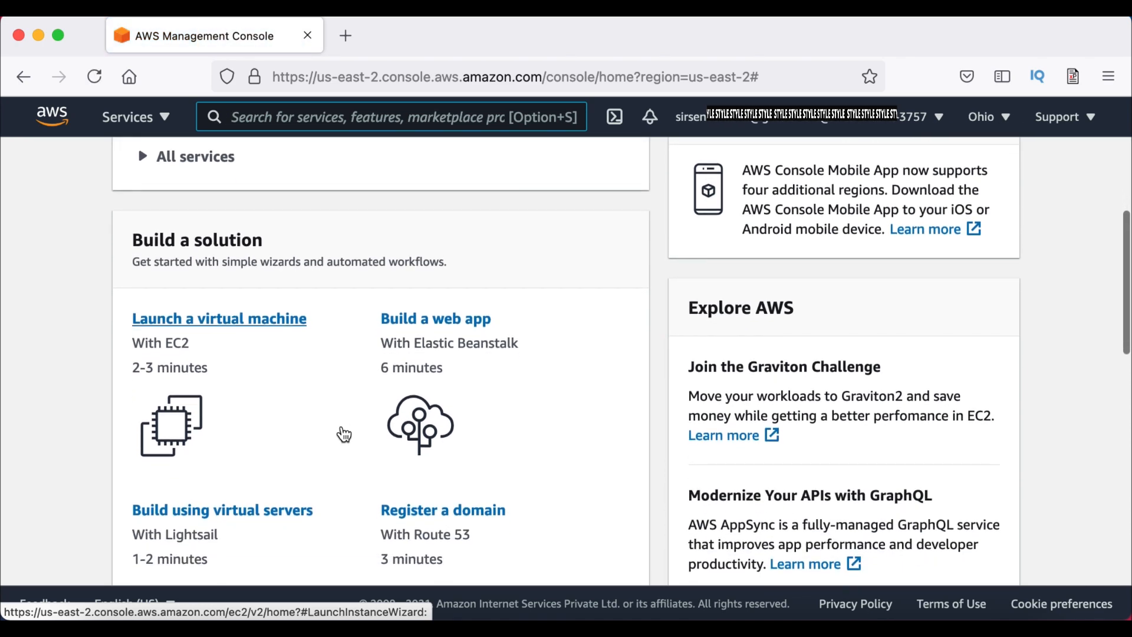
pyautogui.scroll(-2, 344, 434)
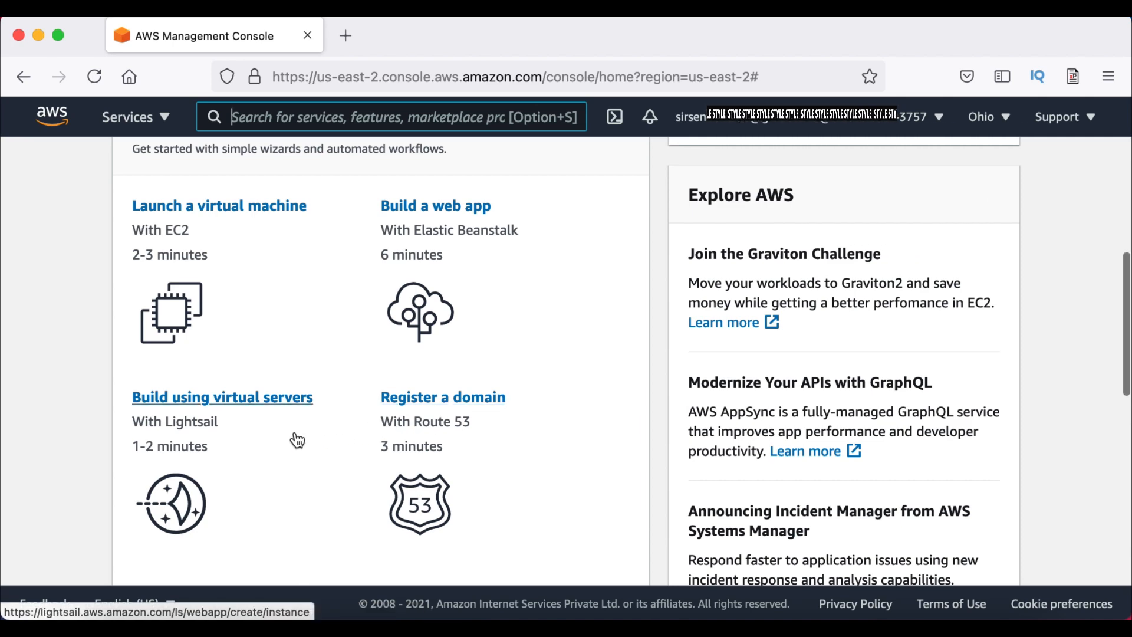
pyautogui.scroll(-5, 295, 456)
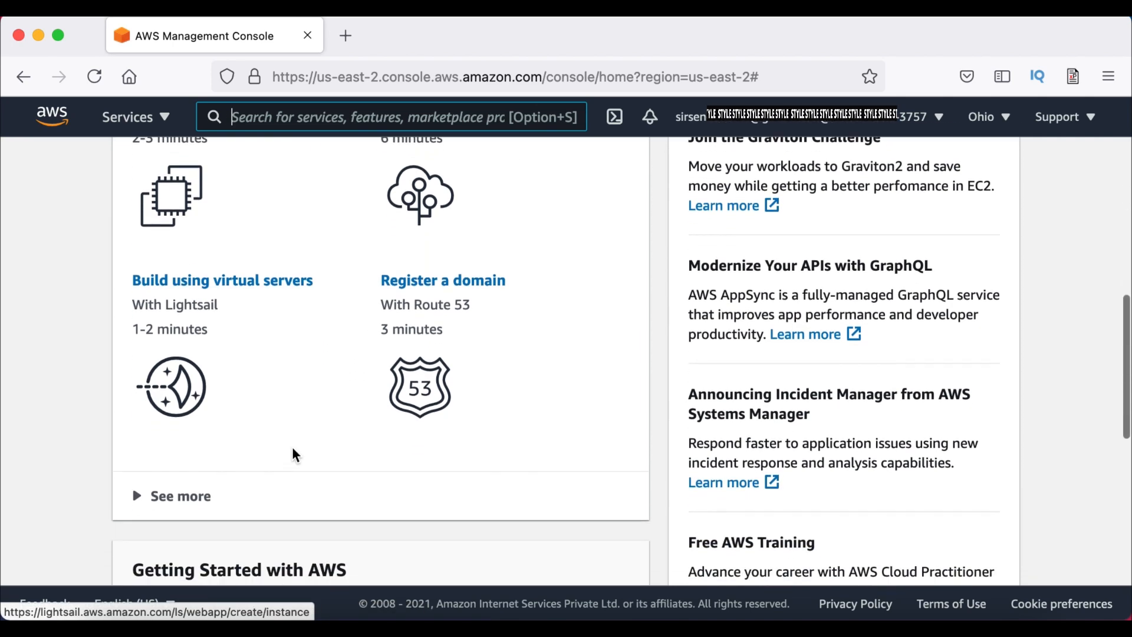
pyautogui.scroll(8, 293, 450)
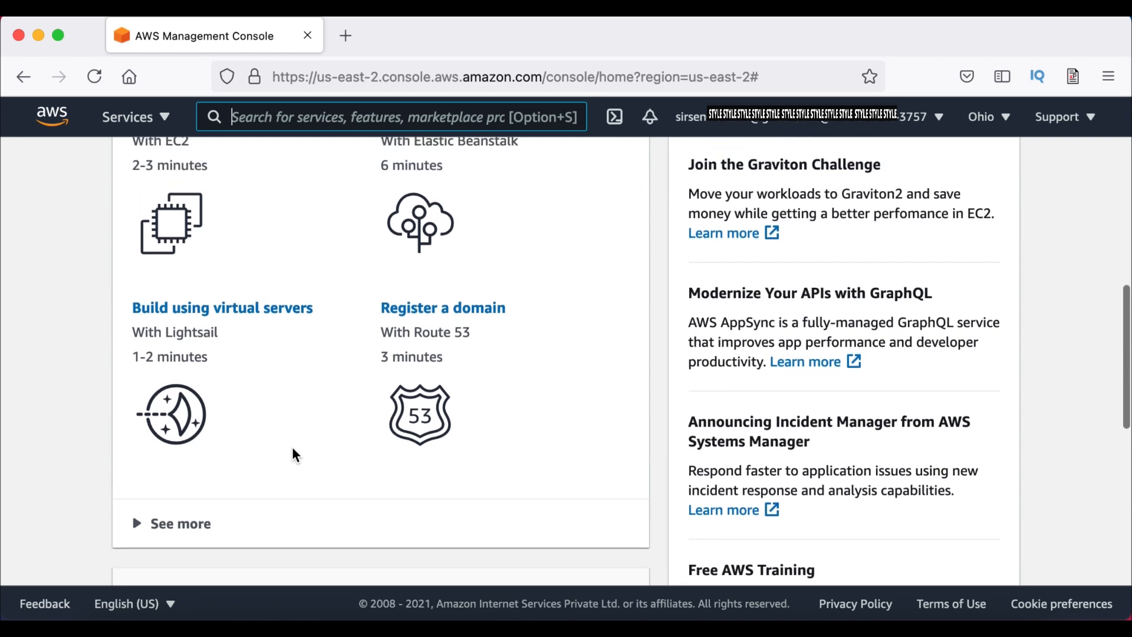
pyautogui.scroll(2, 293, 450)
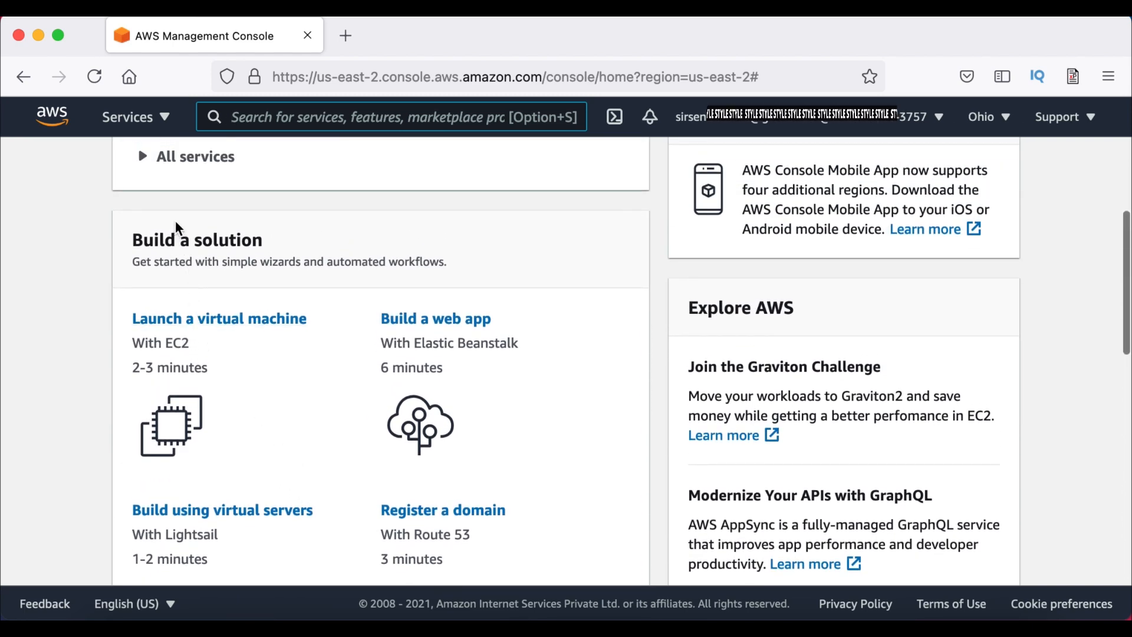
pyautogui.scroll(2, 177, 219)
pyautogui.click(143, 223)
# Browse the Services menu grouped by category (Compute, Storage, Database), then close it
pyautogui.scroll(-10, 357, 407)
pyautogui.scroll(6, 359, 404)
pyautogui.scroll(-4, 359, 404)
pyautogui.scroll(-10, 358, 405)
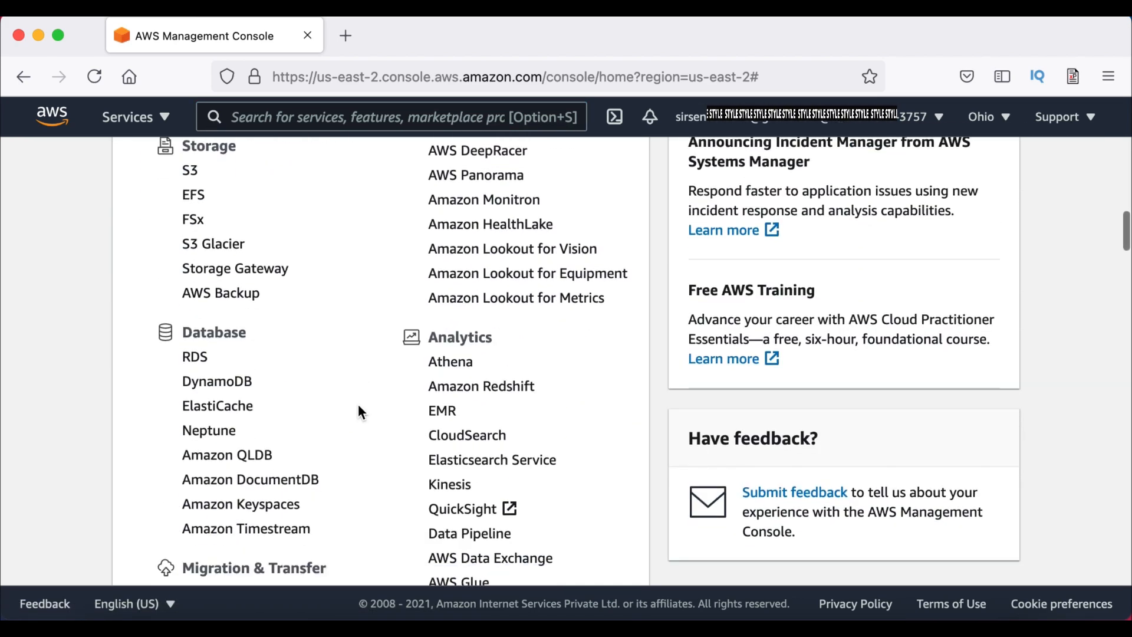
pyautogui.click(343, 120)
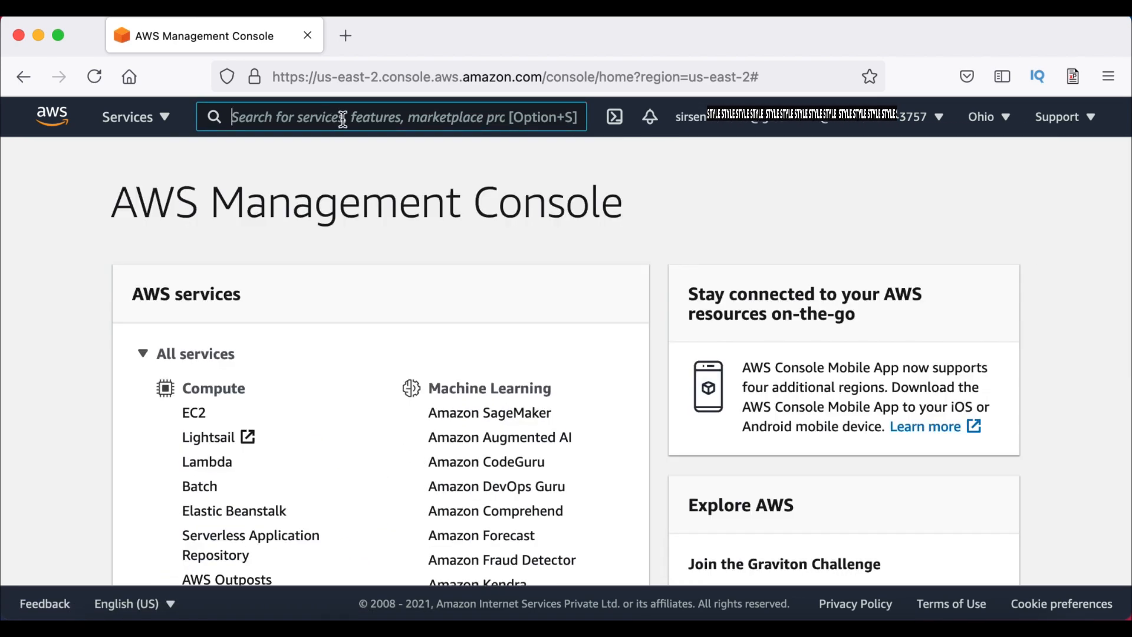
pyautogui.click(142, 129)
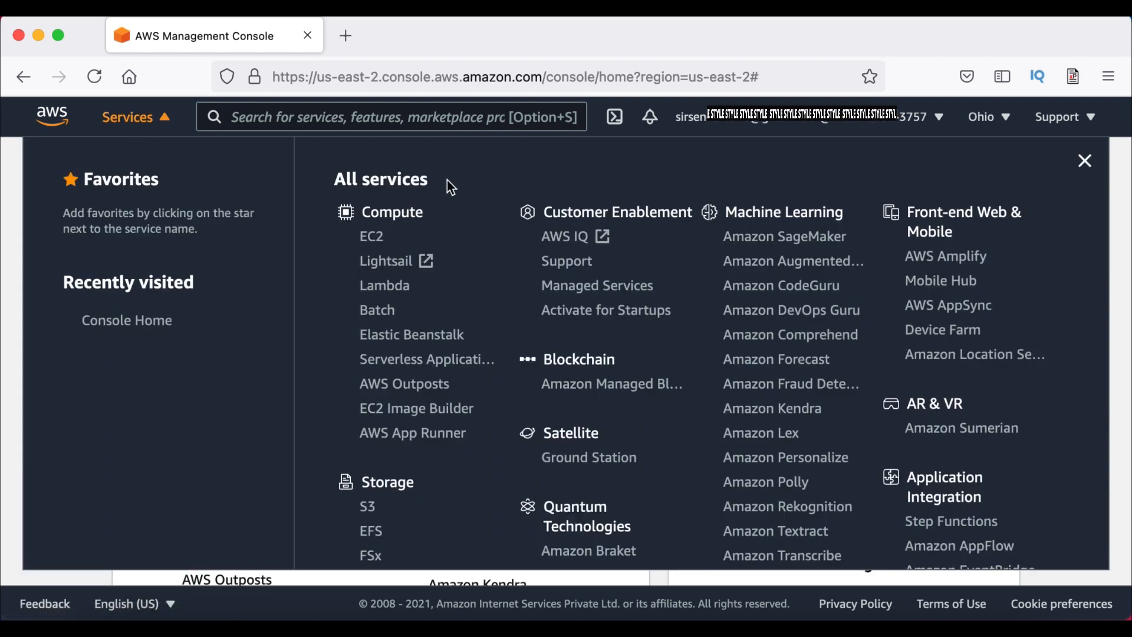
pyautogui.scroll(-8, 447, 180)
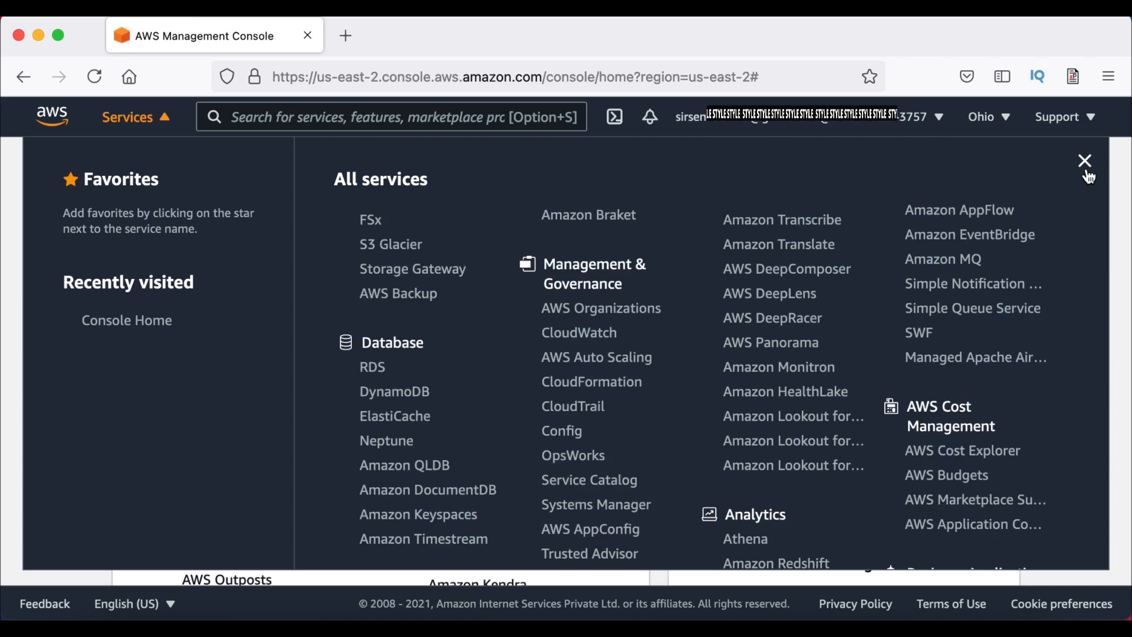
pyautogui.click(1084, 162)
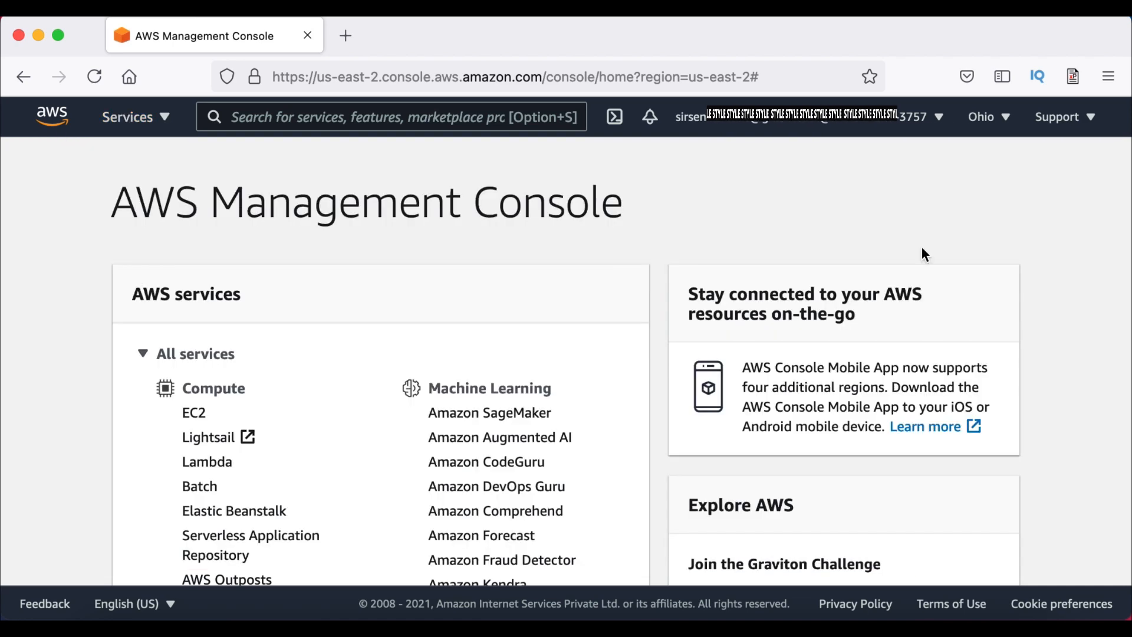
# Switch the console region from Ohio to Asia Pacific (Mumbai)
pyautogui.click(999, 117)
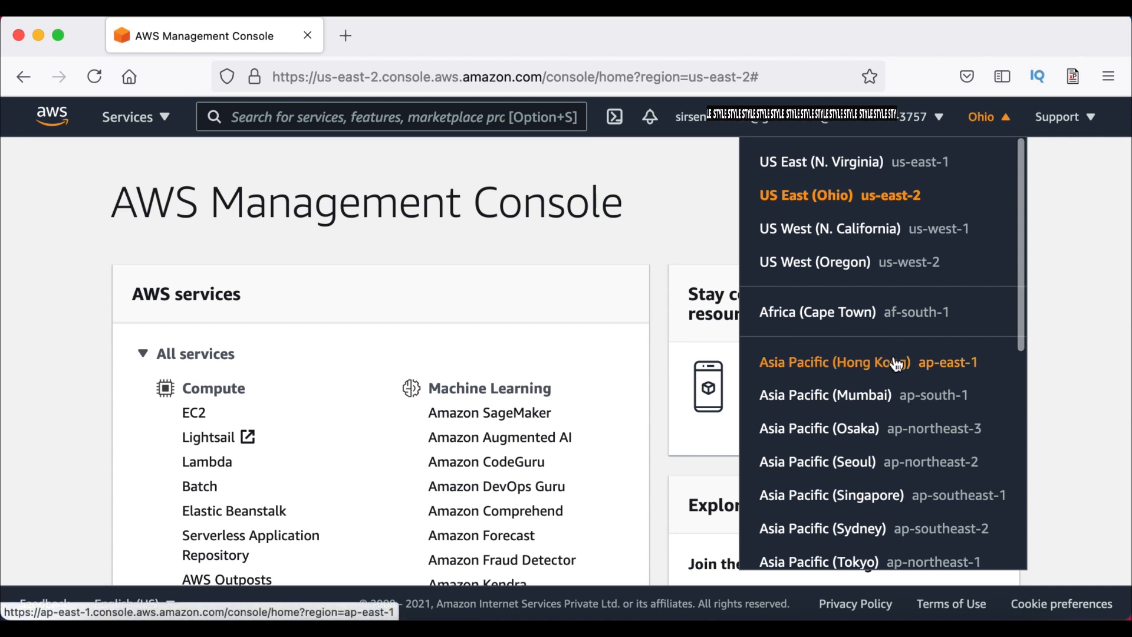
pyautogui.scroll(-3, 897, 364)
pyautogui.scroll(-1, 896, 364)
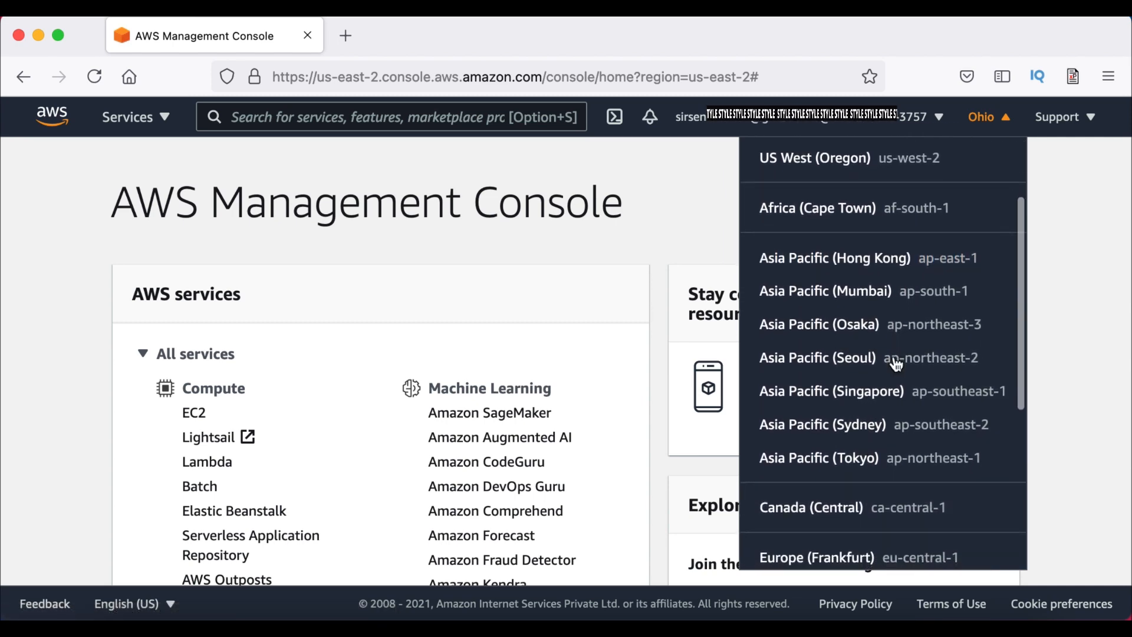
pyautogui.scroll(-1, 896, 364)
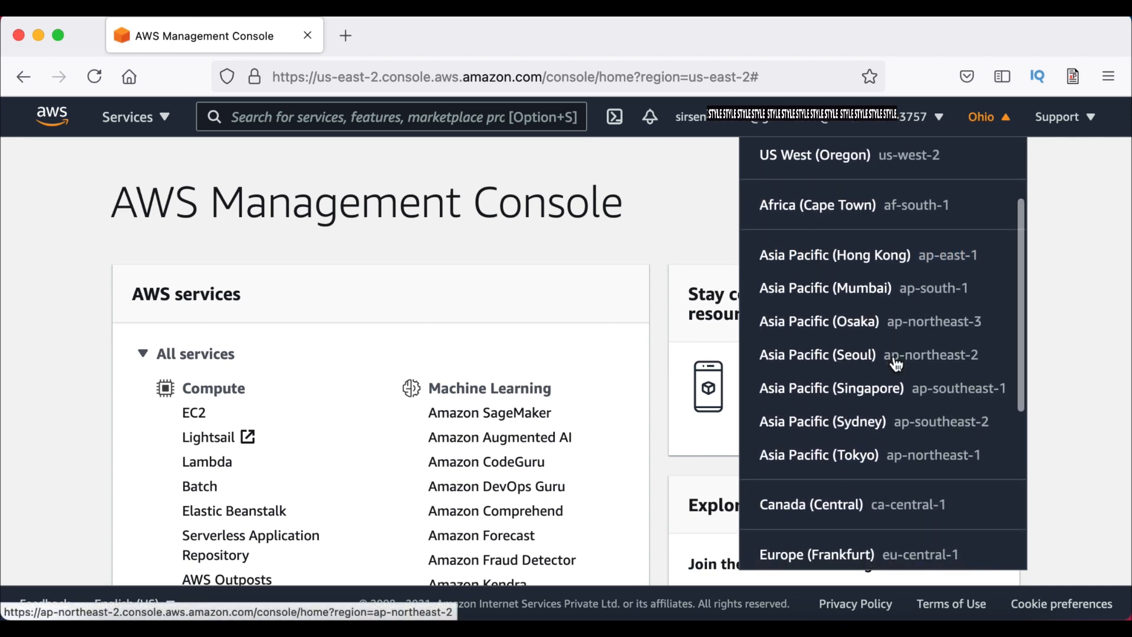
pyautogui.scroll(-1, 896, 364)
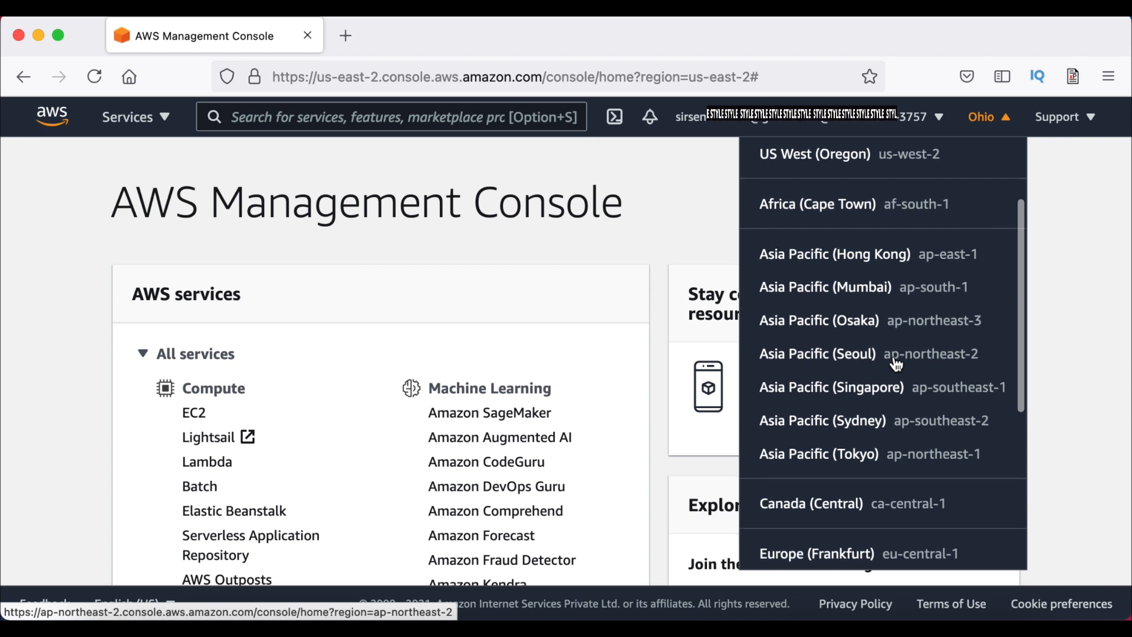
pyautogui.click(831, 289)
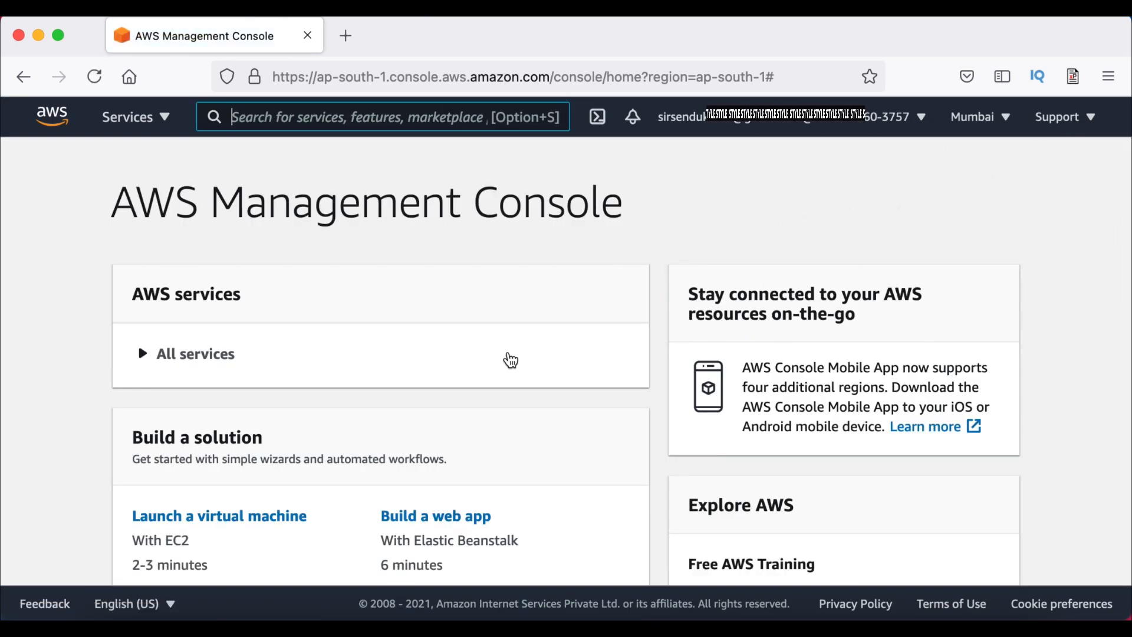
# Open EC2 from the Compute group of All services
pyautogui.scroll(-3, 510, 359)
pyautogui.scroll(-2, 512, 357)
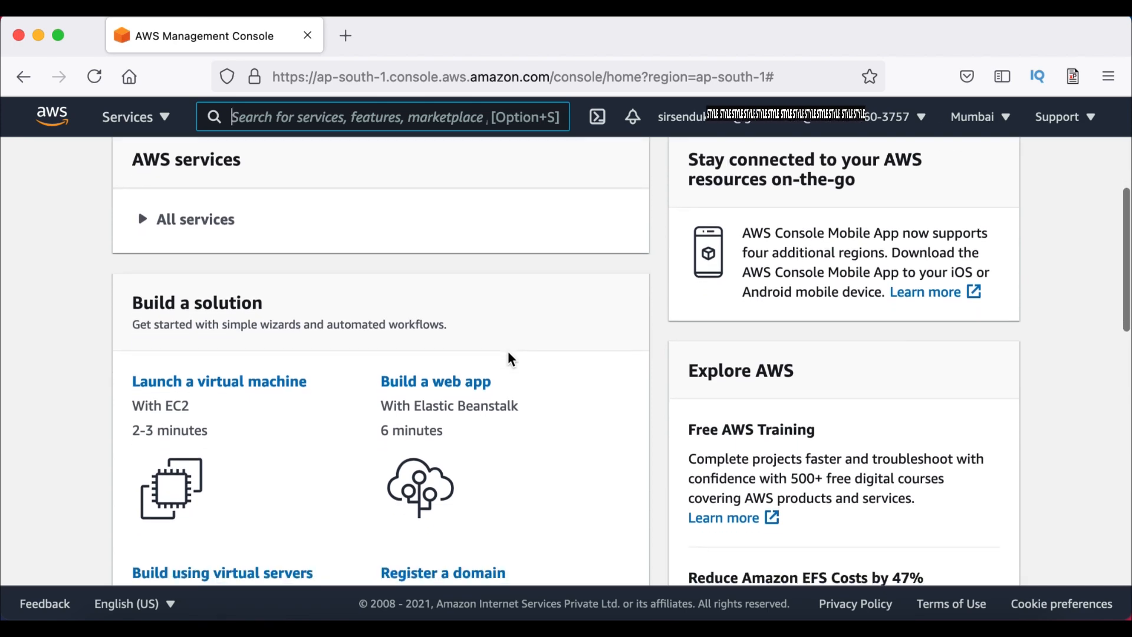
pyautogui.click(143, 169)
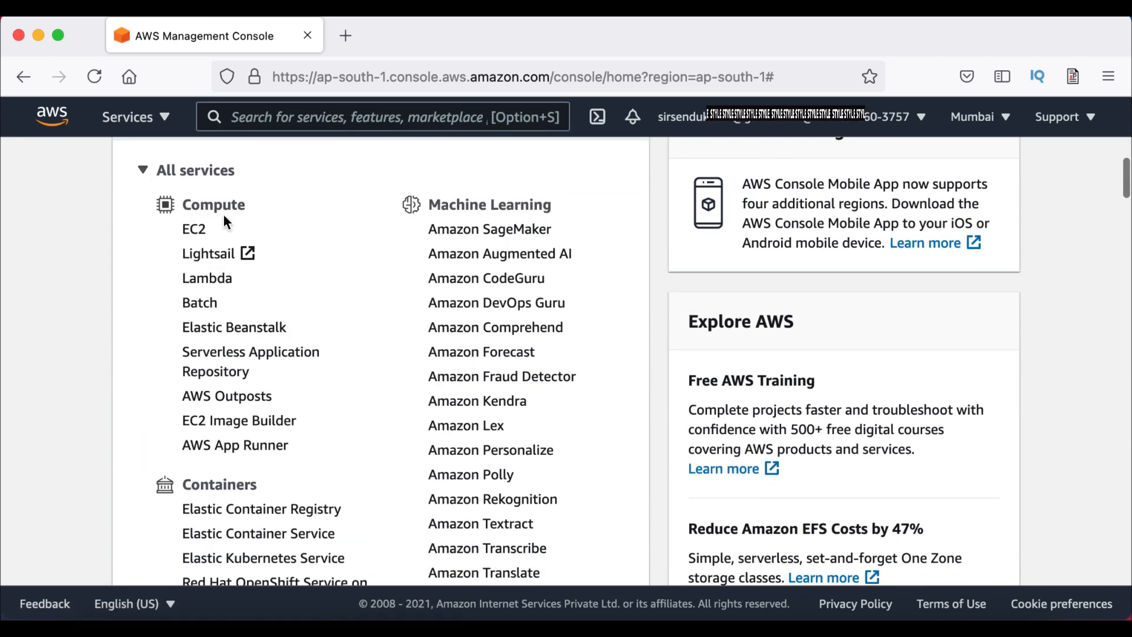
pyautogui.scroll(-1, 345, 280)
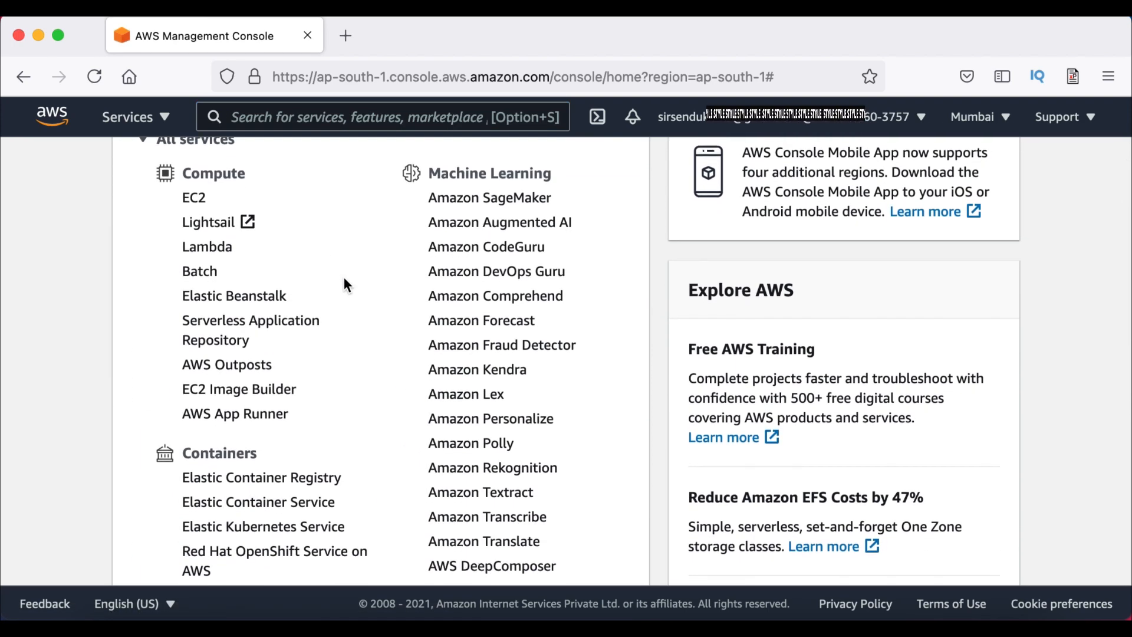
pyautogui.click(189, 197)
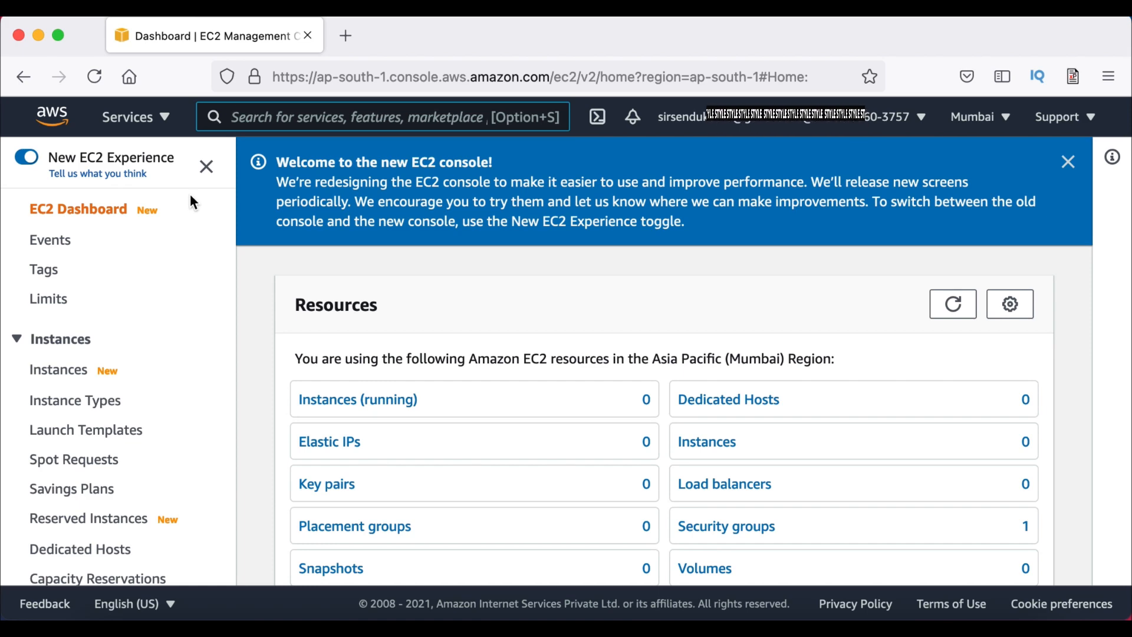
# Start the Launch instance wizard from the EC2 Dashboard's Launch instance menu
pyautogui.scroll(-7, 504, 328)
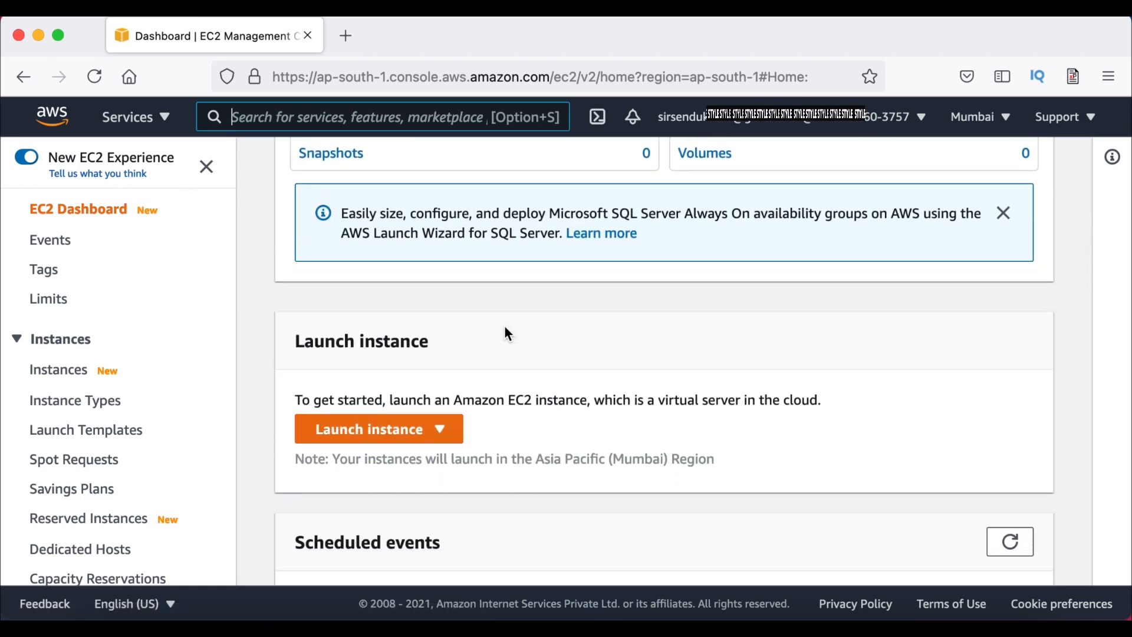
pyautogui.scroll(-1, 509, 334)
pyautogui.click(441, 389)
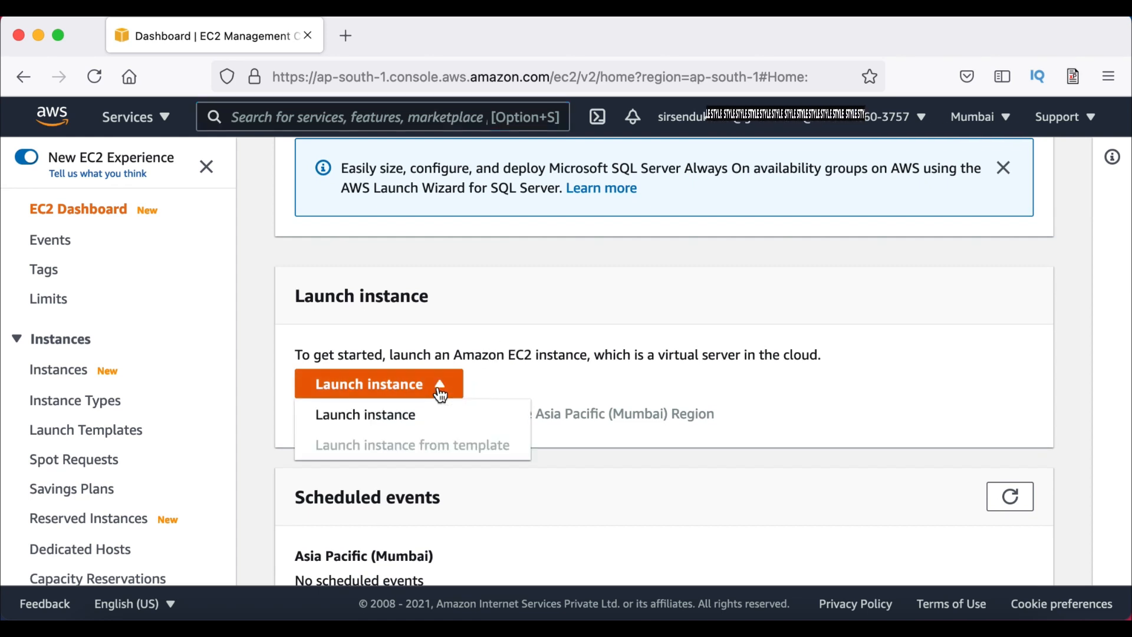
pyautogui.click(406, 419)
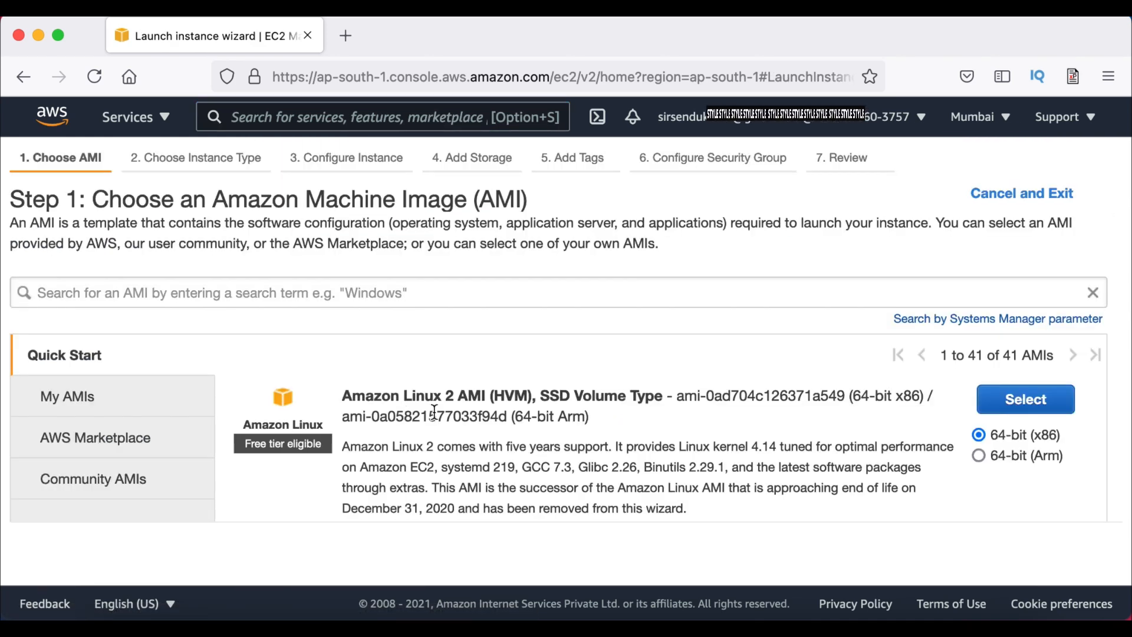
# Select the Microsoft Windows Server 2012 R2 Base AMI from the Quick Start list
pyautogui.scroll(-3, 541, 421)
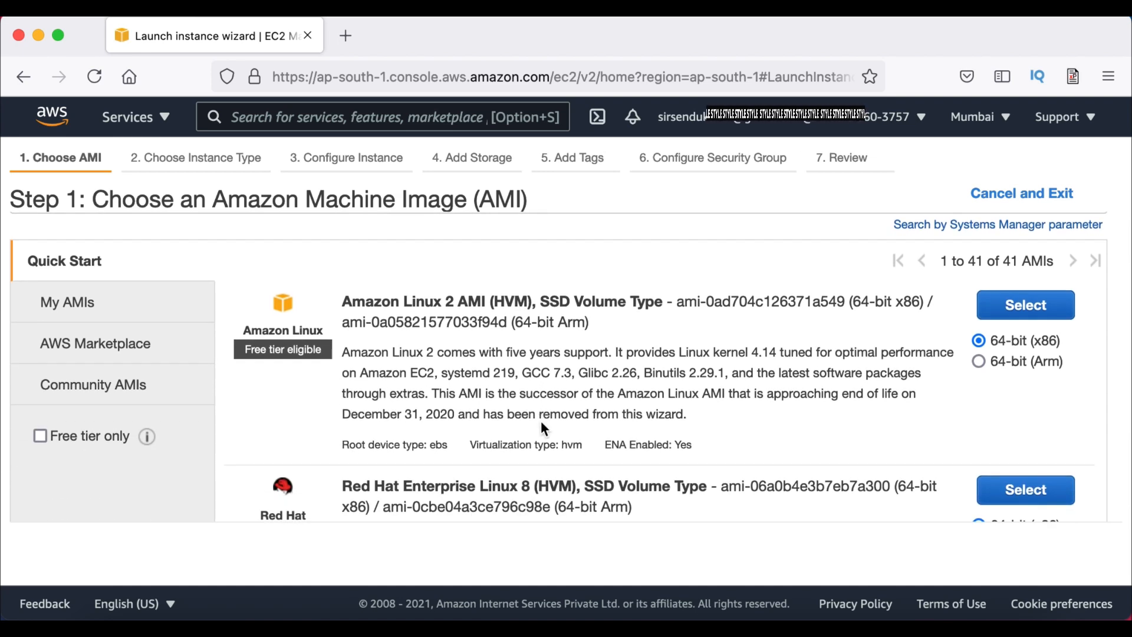
pyautogui.scroll(-10, 541, 422)
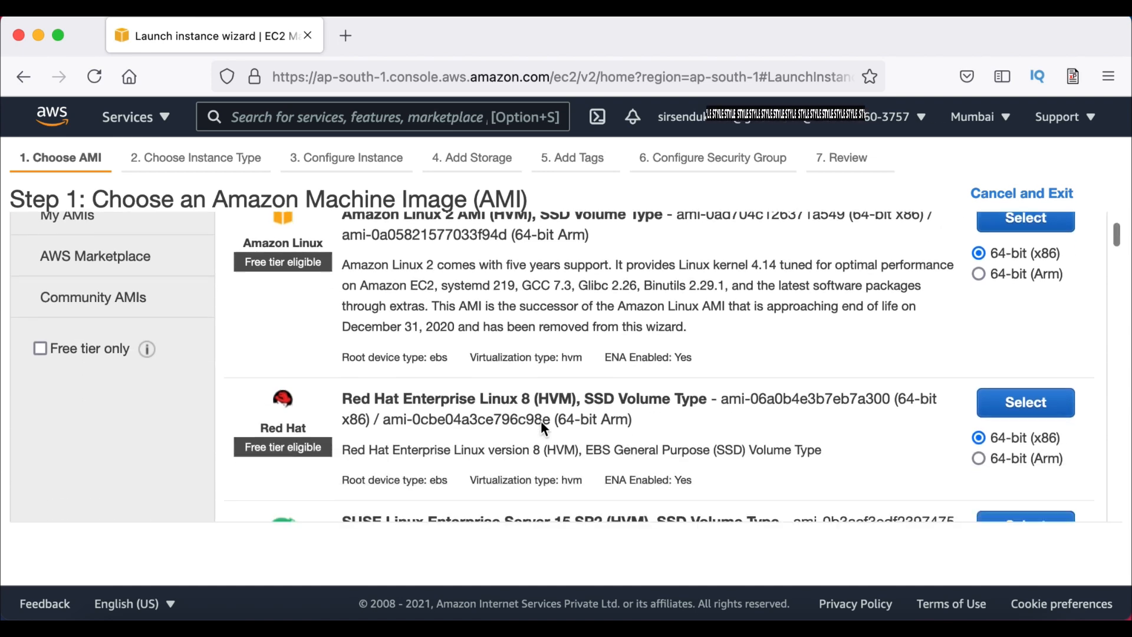
pyautogui.scroll(-10, 541, 420)
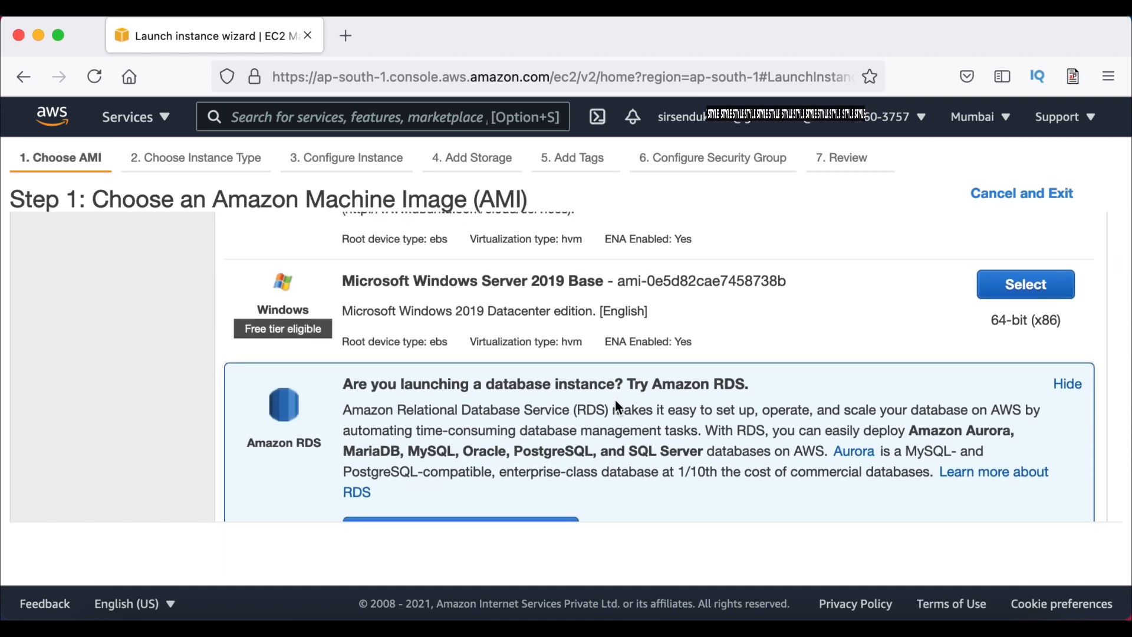
pyautogui.scroll(-4, 617, 406)
pyautogui.scroll(-15, 617, 406)
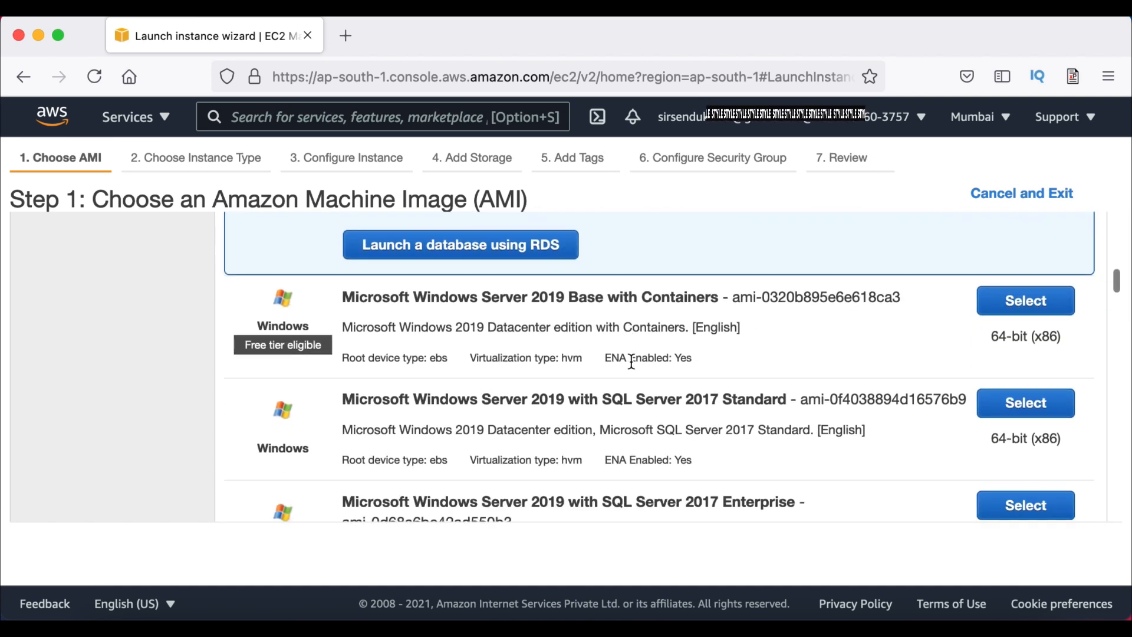
pyautogui.scroll(-14, 638, 429)
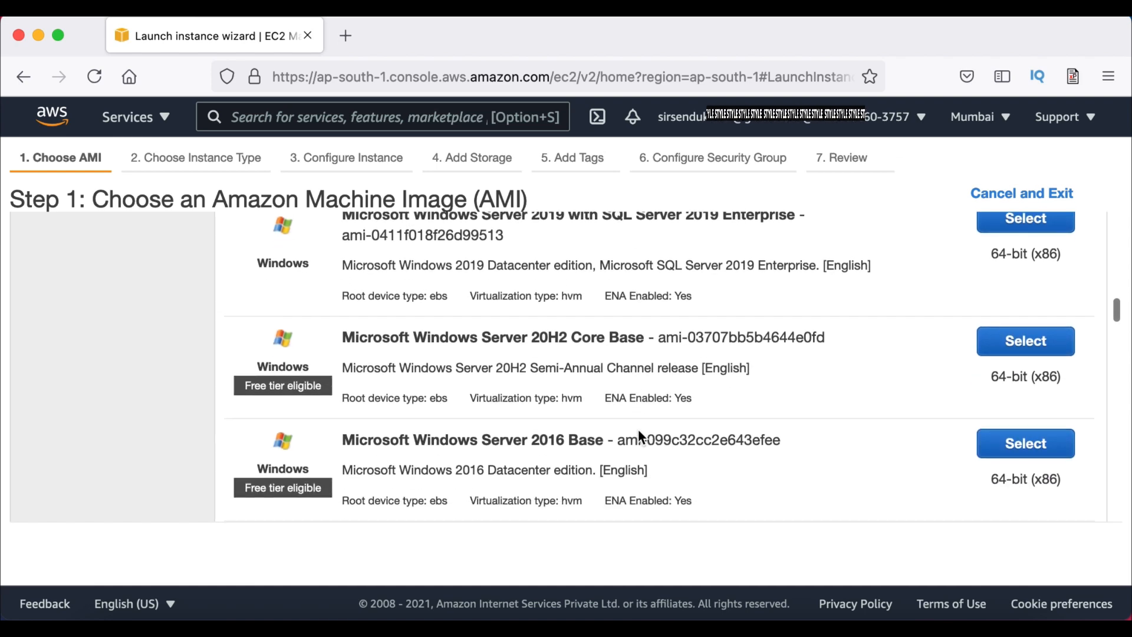
pyautogui.scroll(-20, 638, 429)
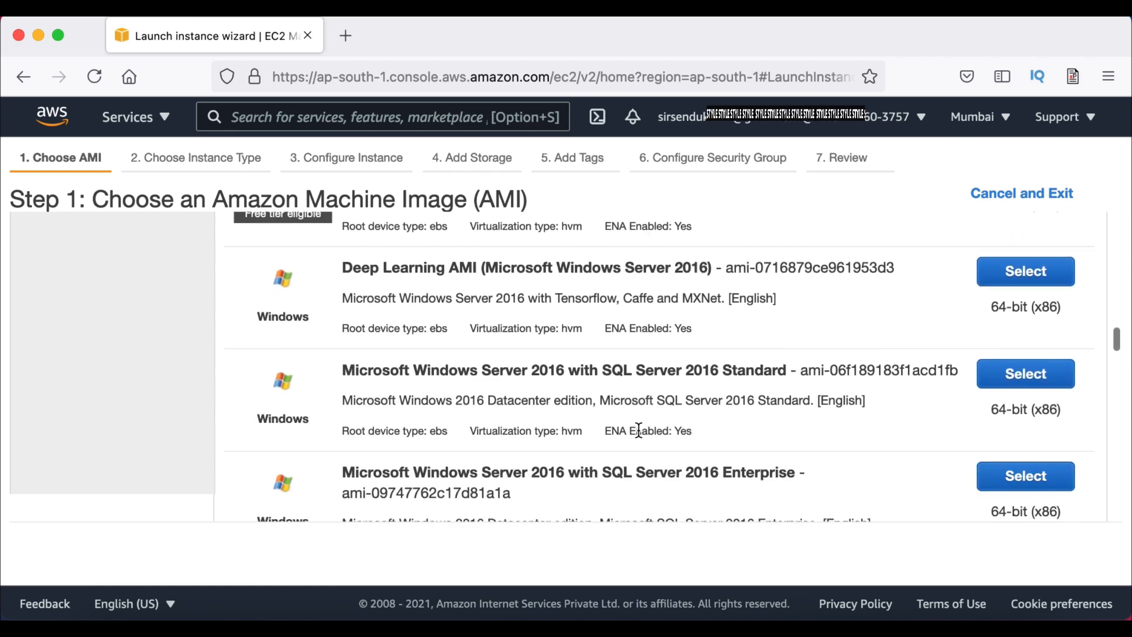
pyautogui.scroll(-20, 638, 429)
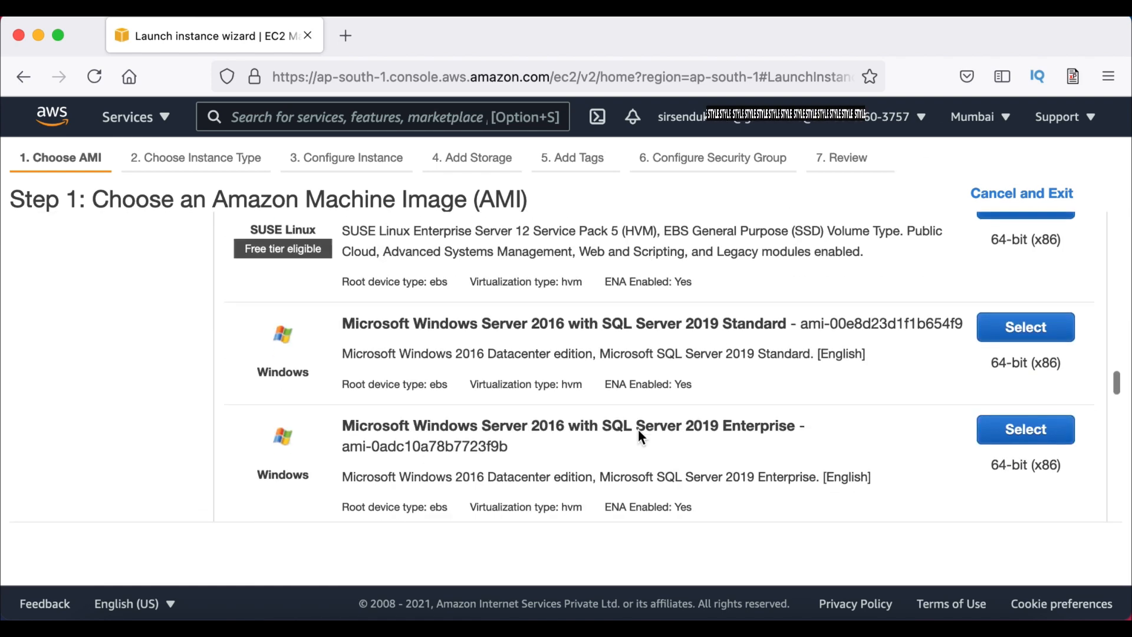
pyautogui.scroll(-6, 638, 429)
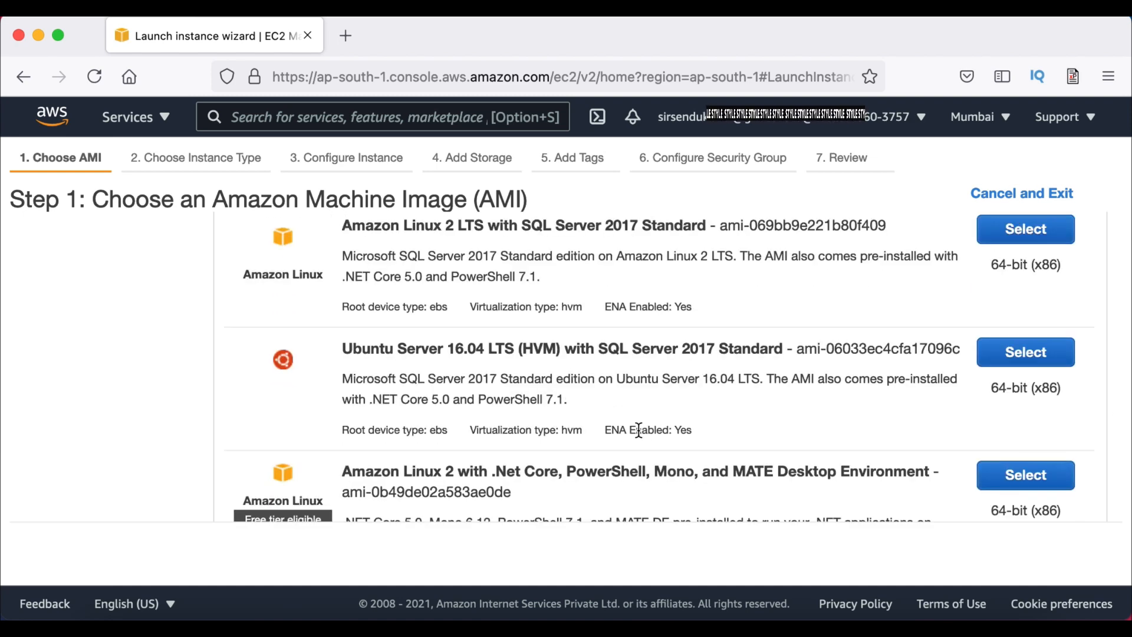
pyautogui.scroll(-20, 638, 429)
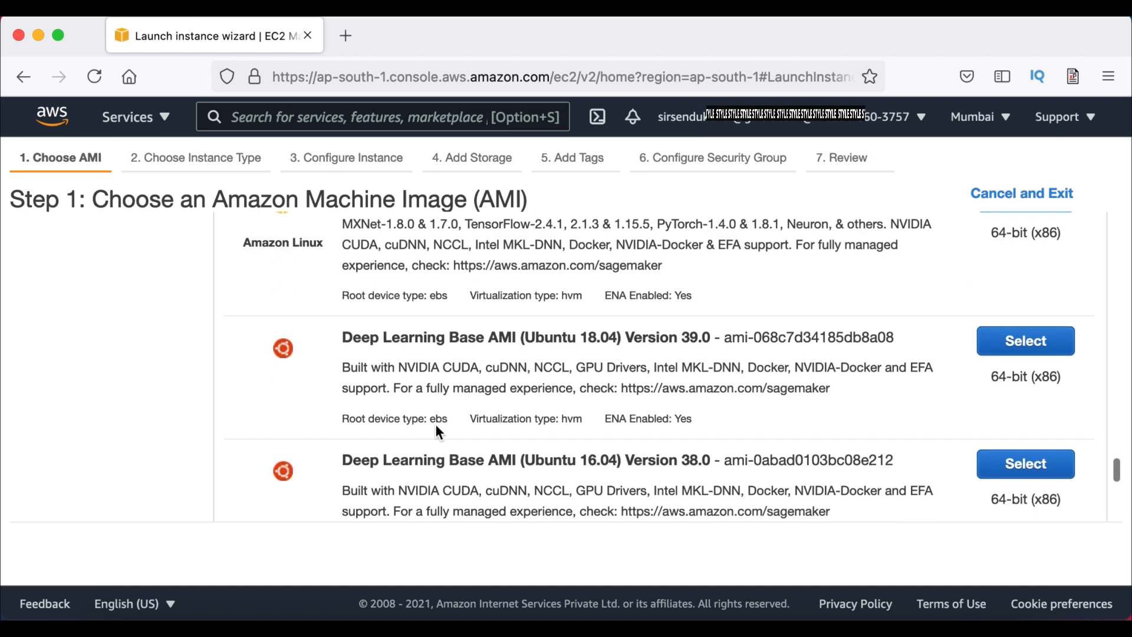
pyautogui.scroll(15, 437, 426)
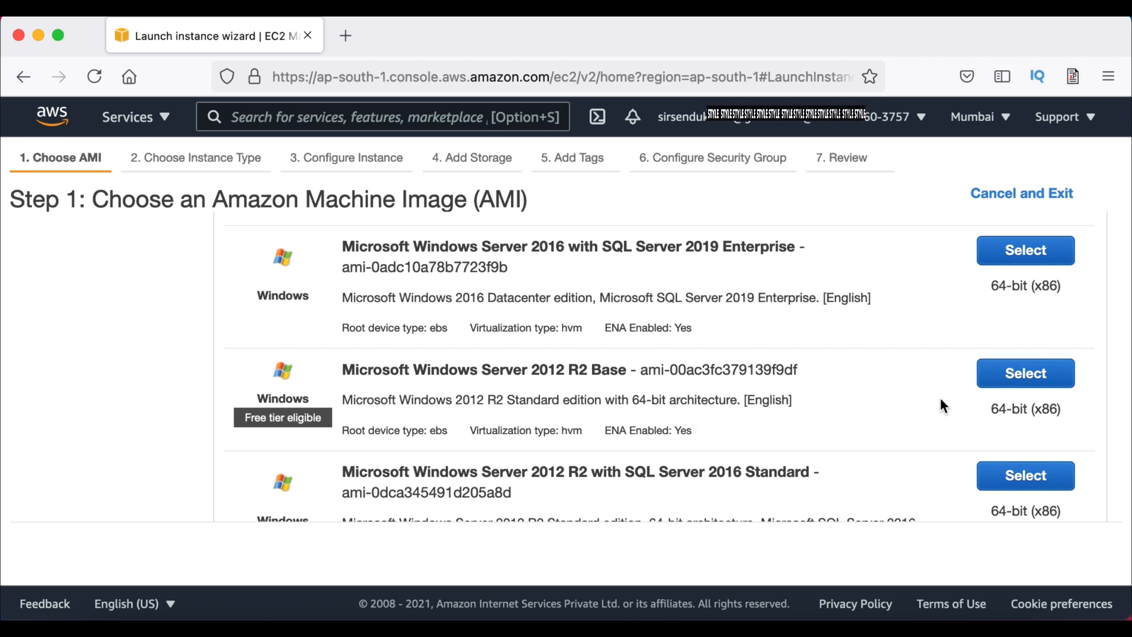
pyautogui.click(1020, 387)
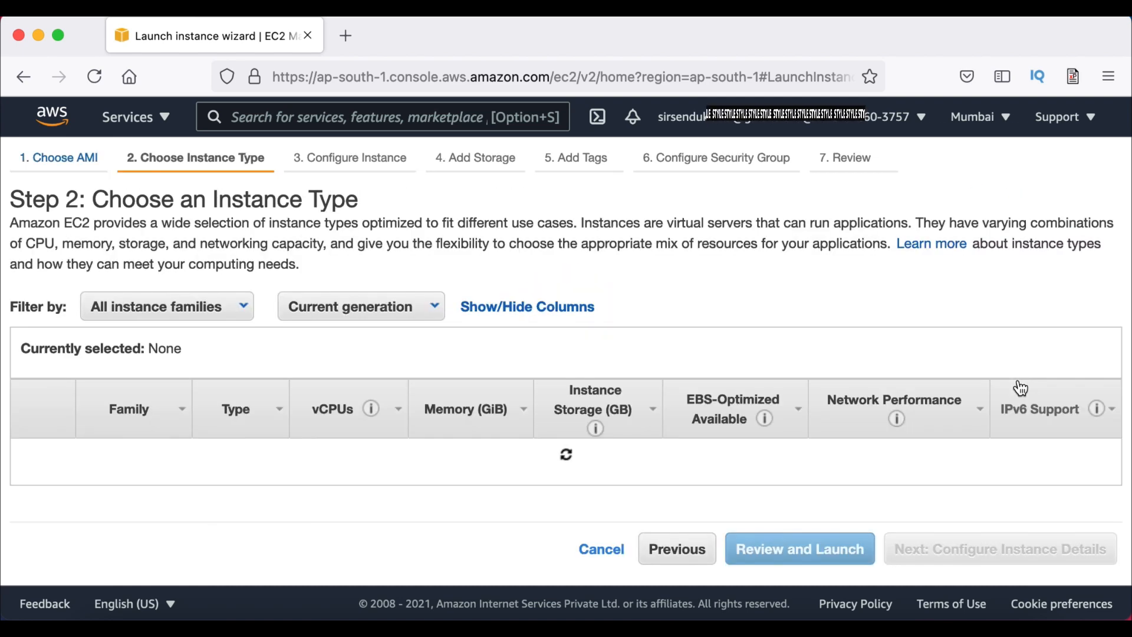
# Keep the free-tier eligible t2.micro type (1 vCPU, 1 GiB memory) selected
pyautogui.scroll(-4, 840, 347)
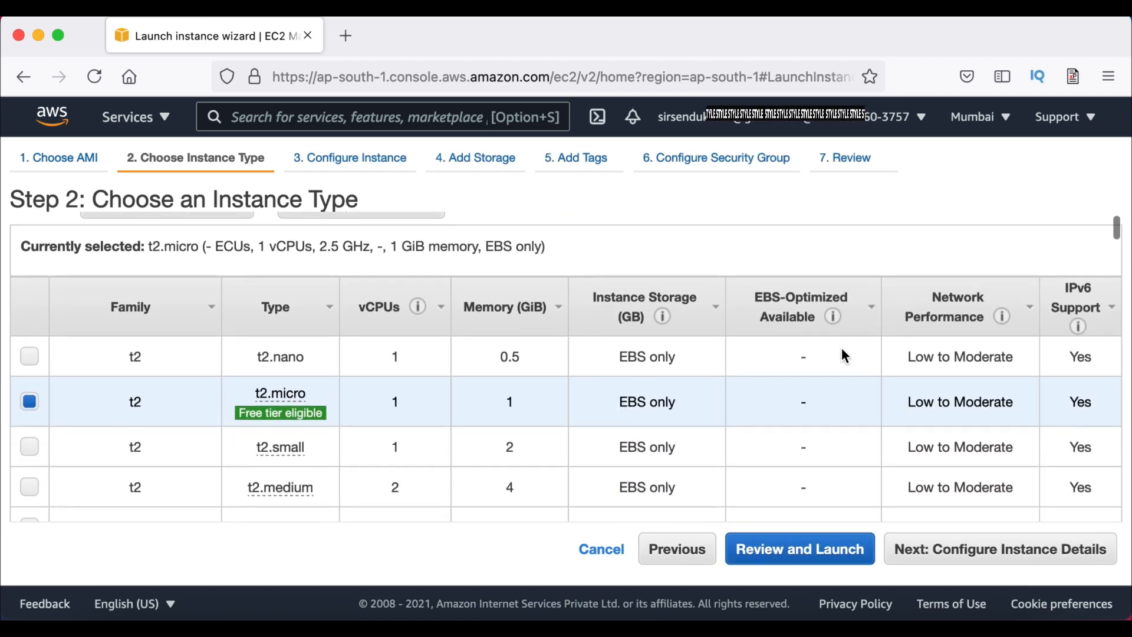
pyautogui.scroll(-2, 842, 354)
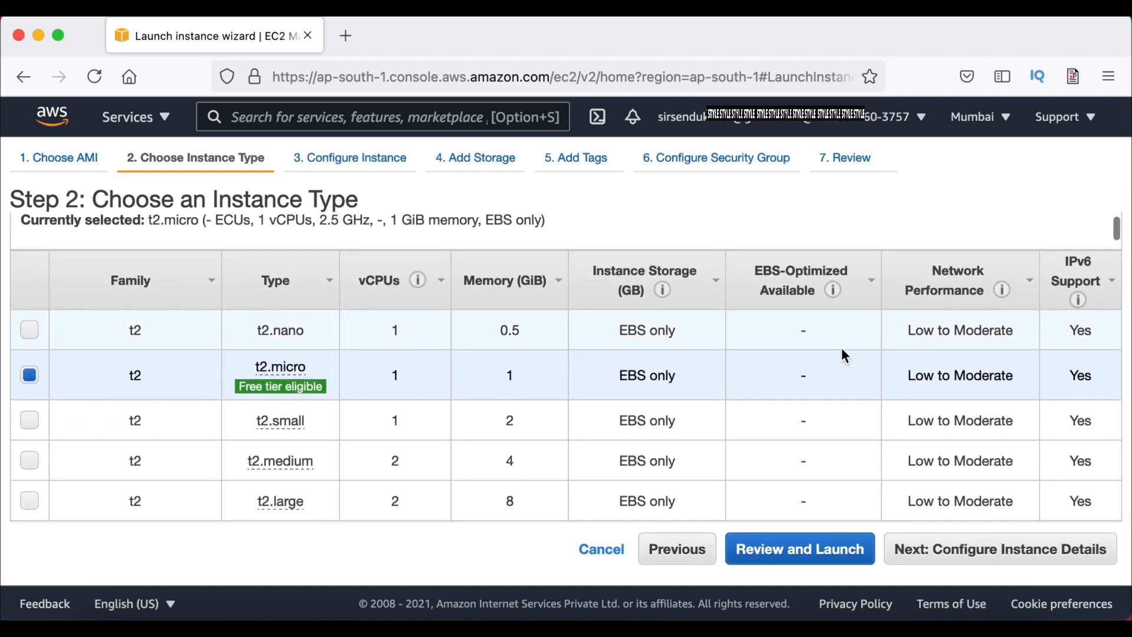
pyautogui.scroll(-2, 842, 351)
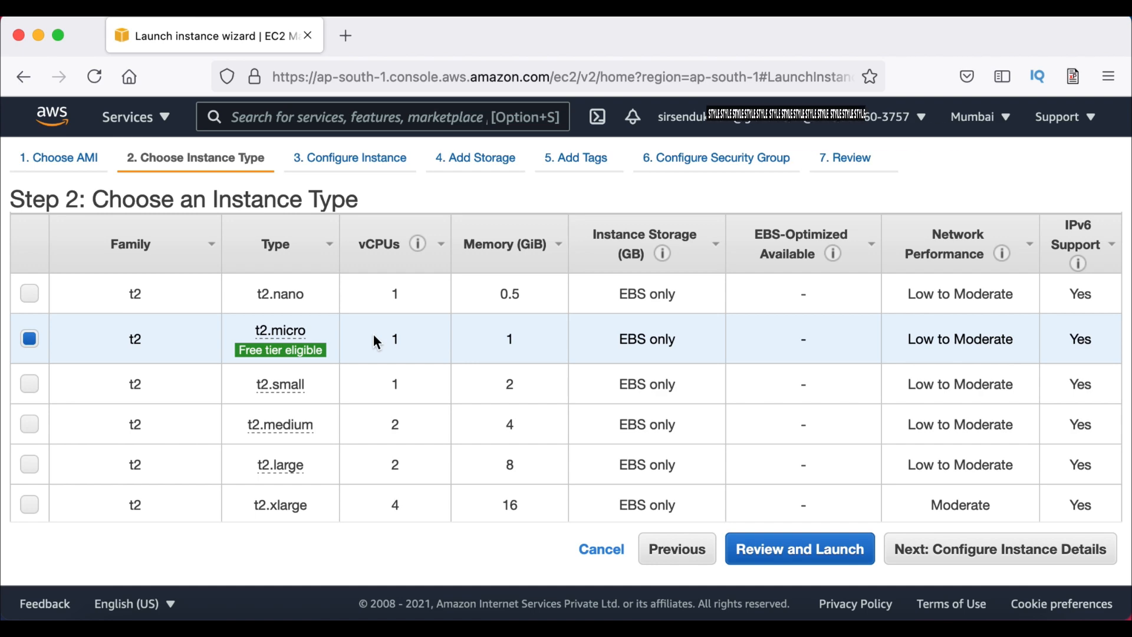
pyautogui.moveTo(303, 359)
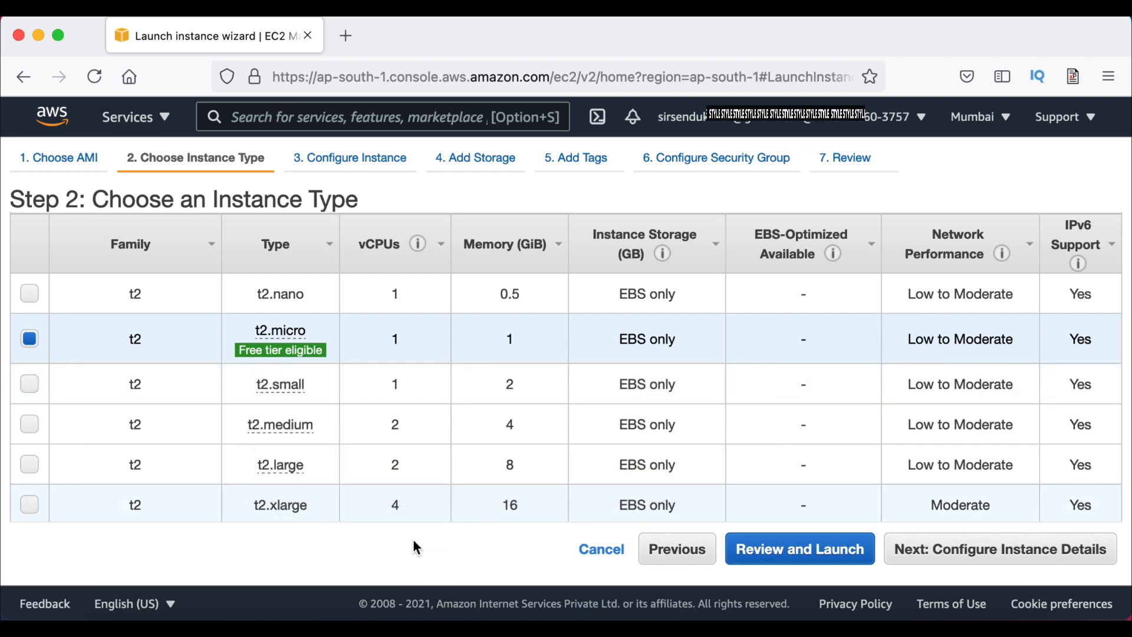
# On Configure Instance Details, enter 2 for number of instances and review defaults like Shared tenancy
pyautogui.click(947, 554)
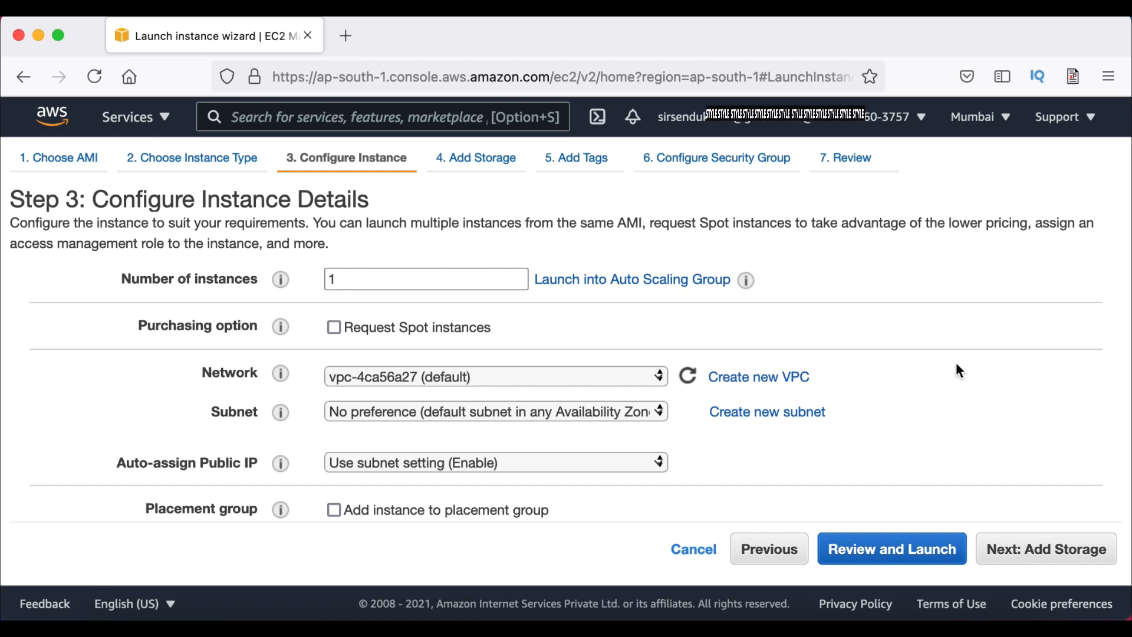
pyautogui.scroll(-1, 833, 344)
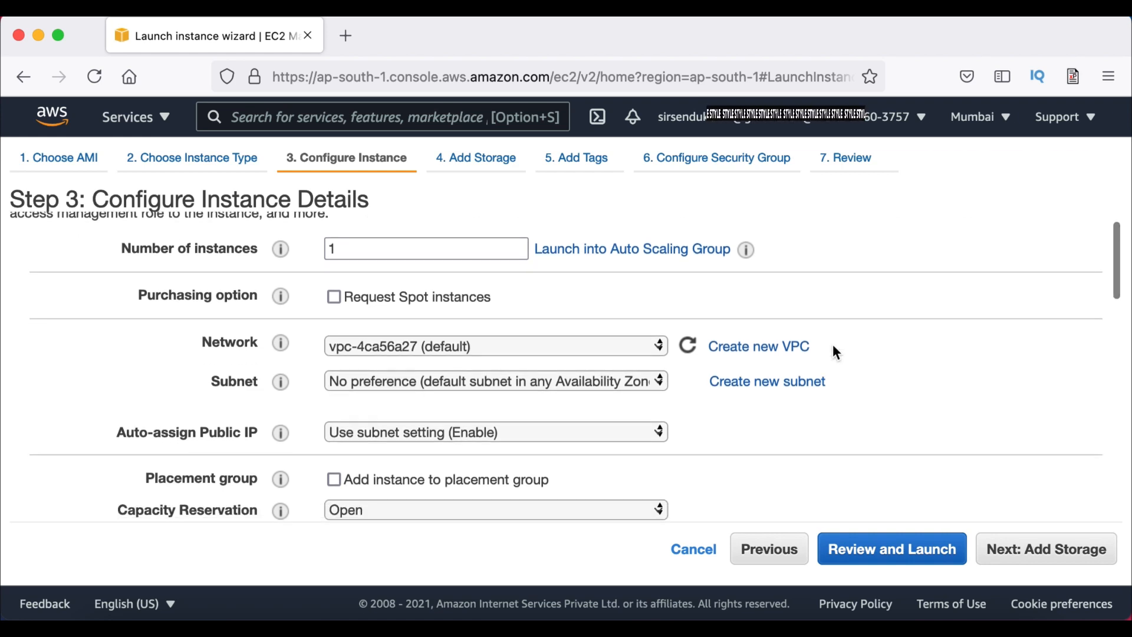
pyautogui.doubleClick(450, 243)
pyautogui.write('2')
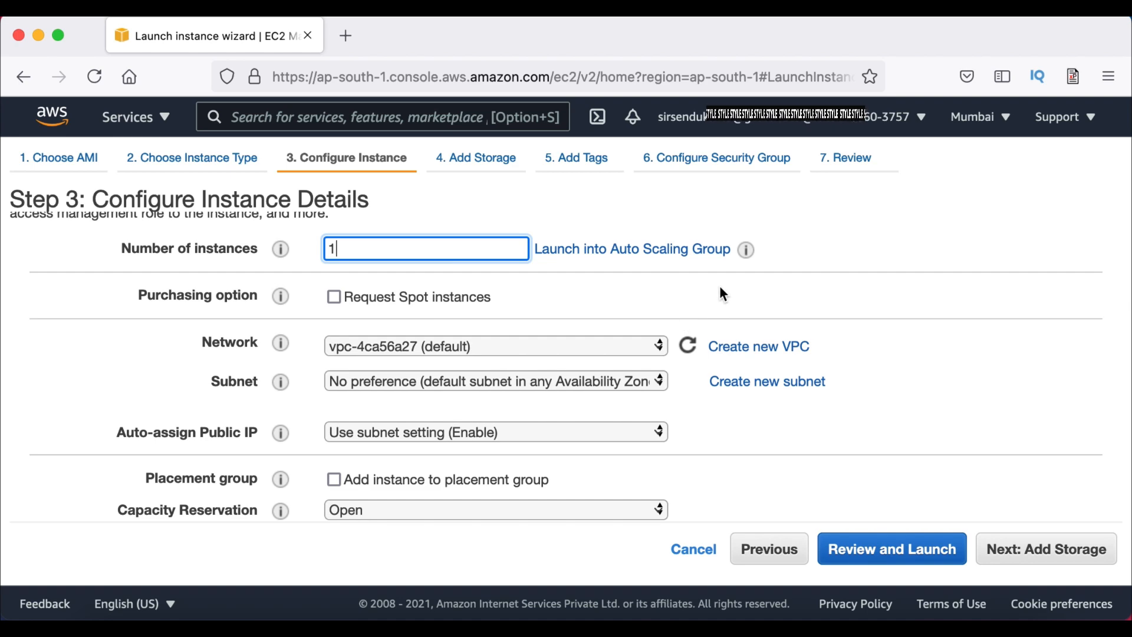
pyautogui.scroll(-2, 720, 287)
pyautogui.scroll(-5, 743, 397)
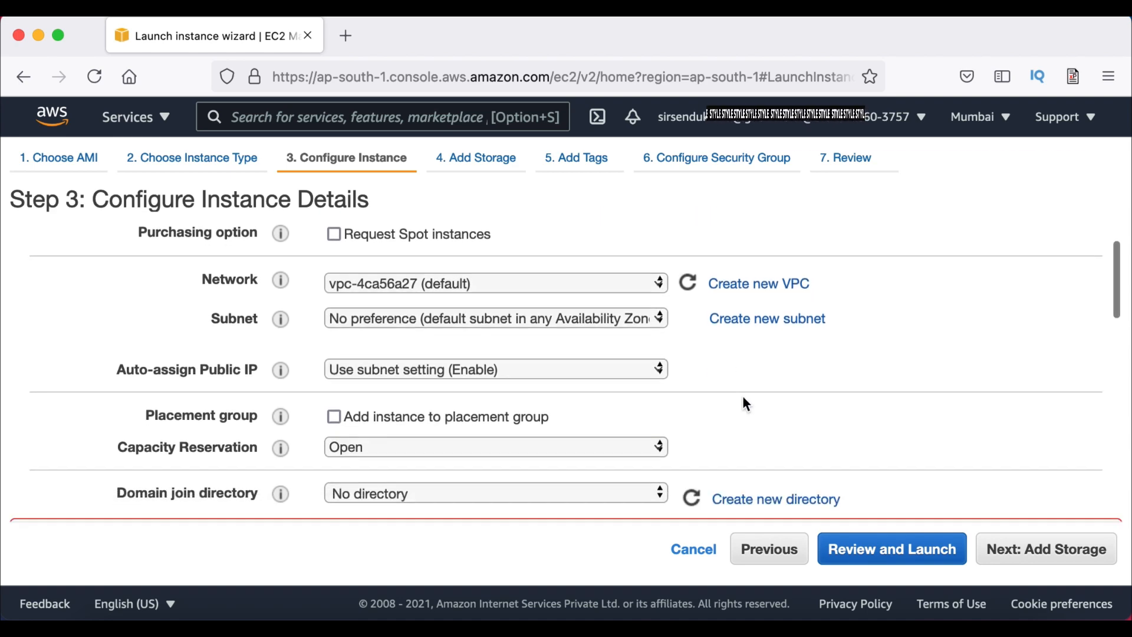
pyautogui.scroll(-7, 744, 400)
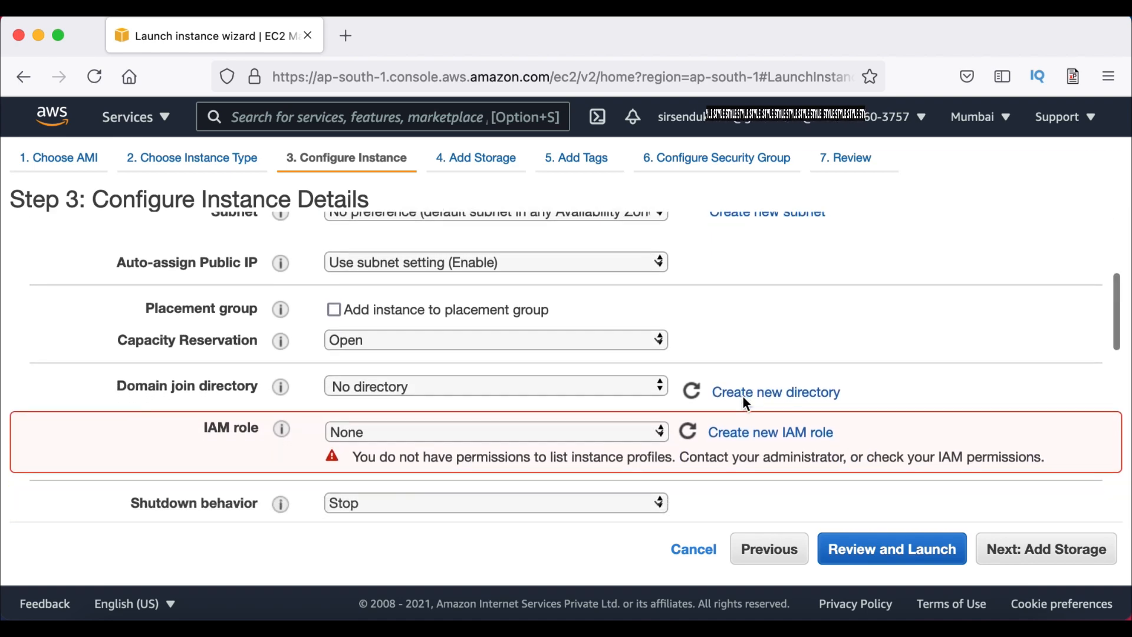
pyautogui.scroll(-1, 765, 434)
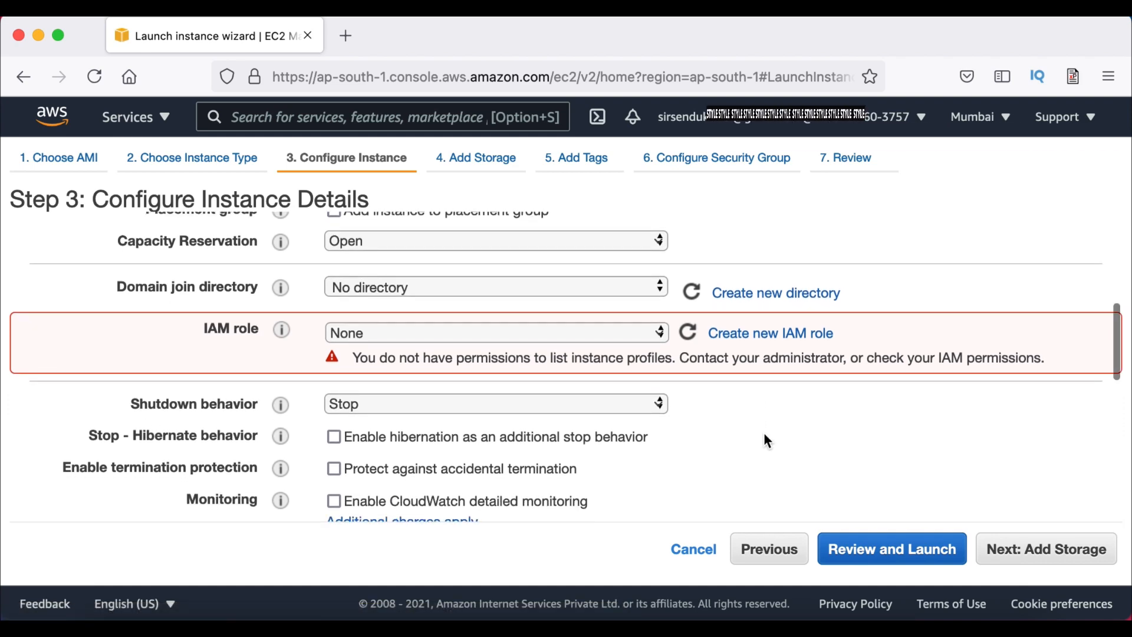
pyautogui.scroll(1, 764, 434)
pyautogui.scroll(-5, 764, 434)
pyautogui.scroll(-3, 764, 434)
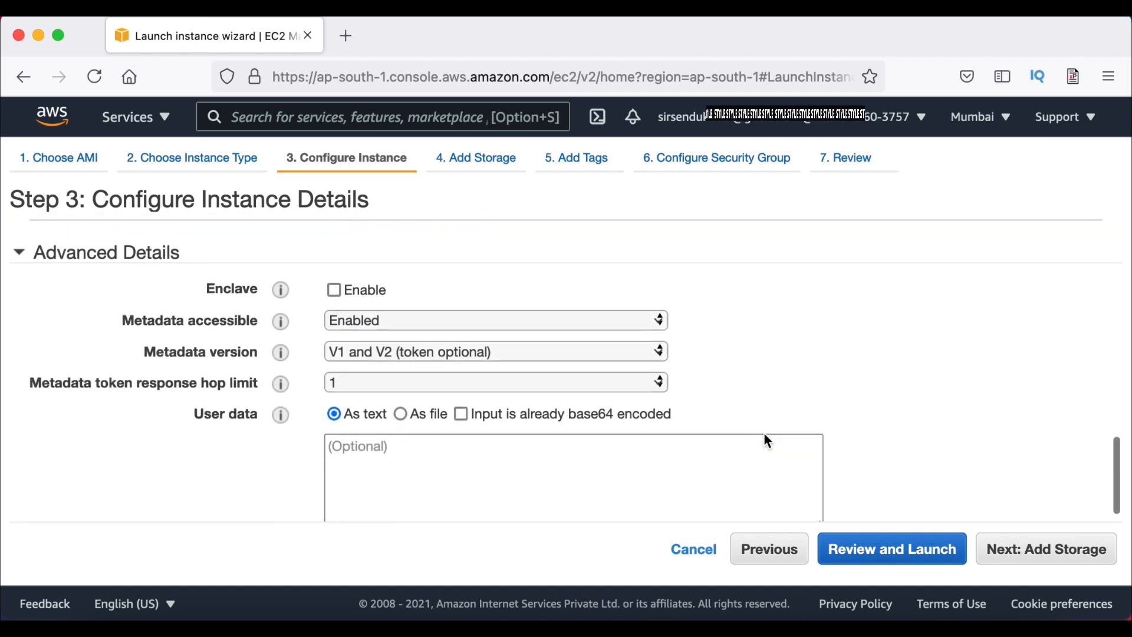
pyautogui.scroll(5, 764, 433)
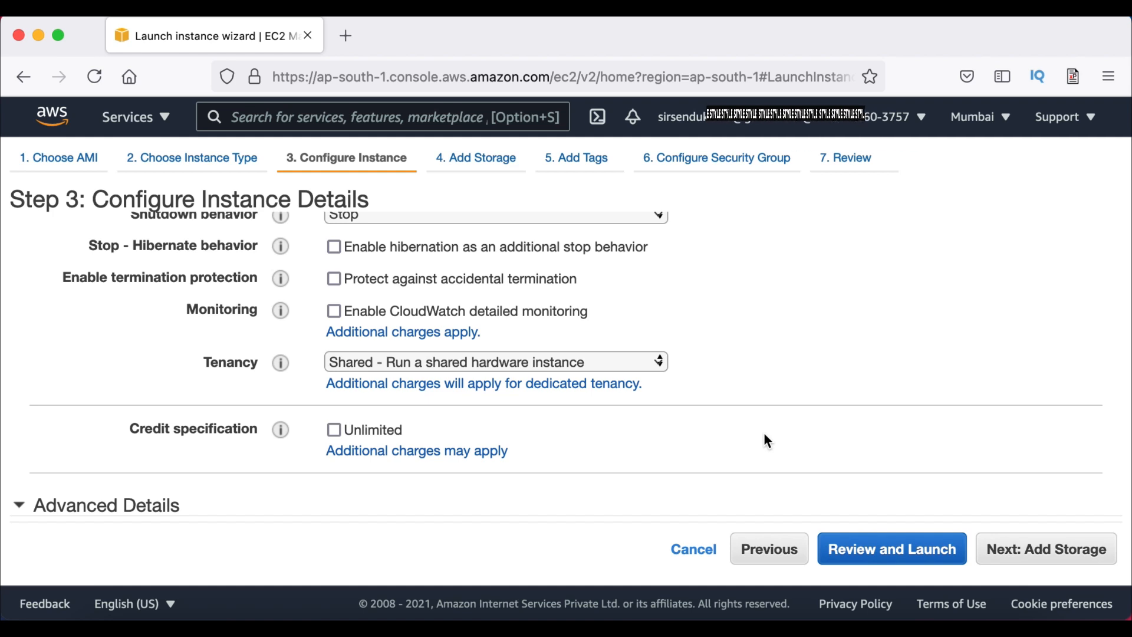
# Keep the default 30 GiB General Purpose root volume and proceed to tags
pyautogui.click(1012, 560)
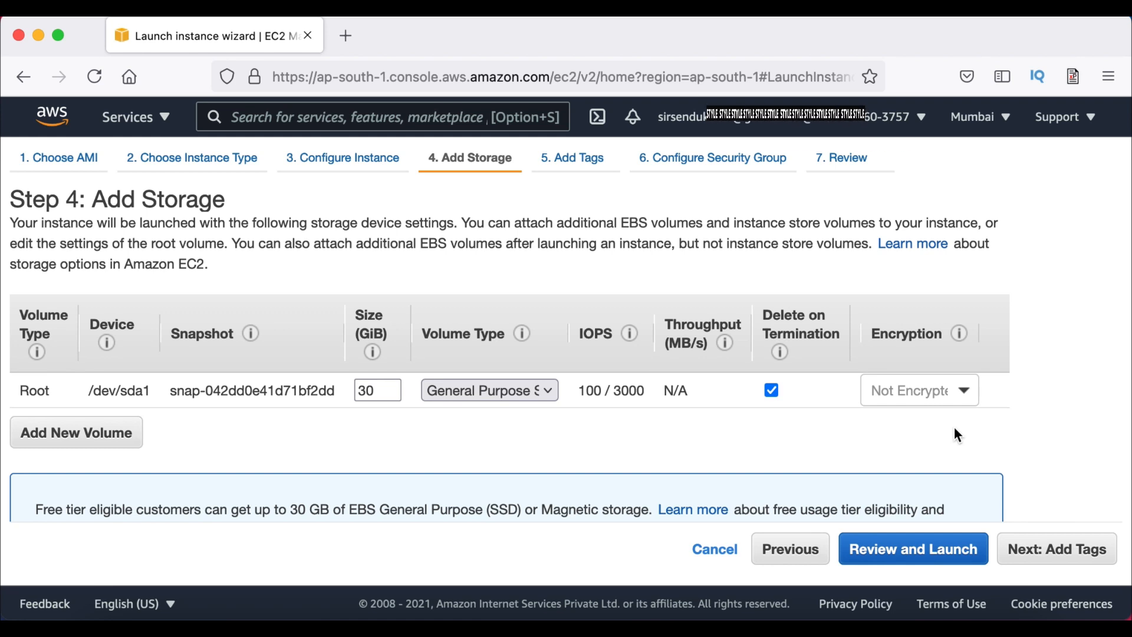
pyautogui.scroll(-2, 953, 426)
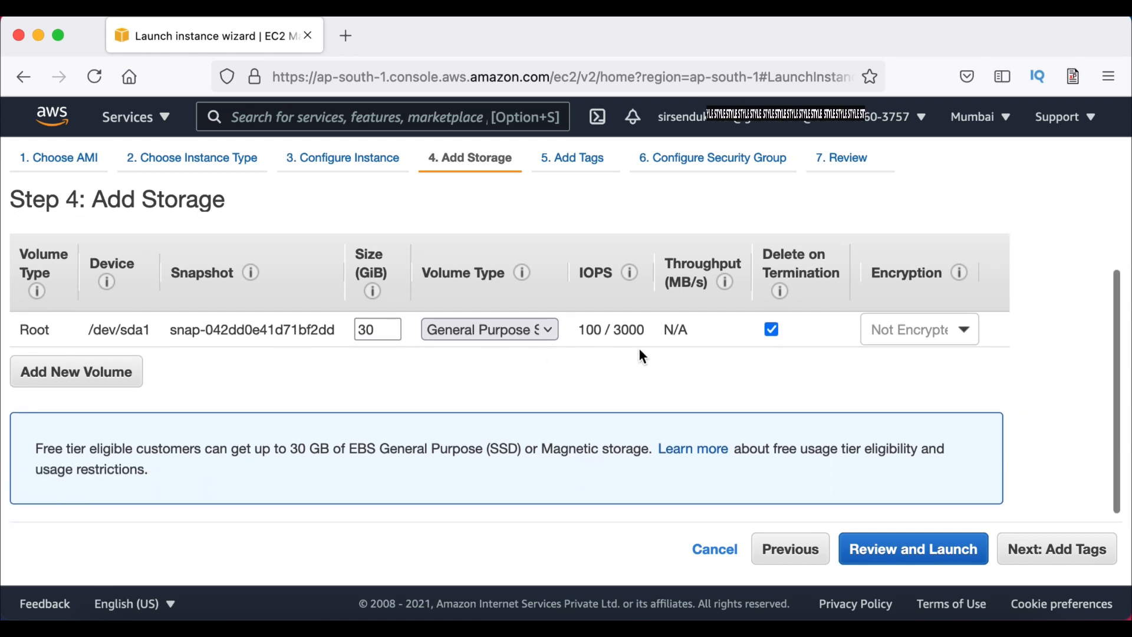
pyautogui.moveTo(596, 336)
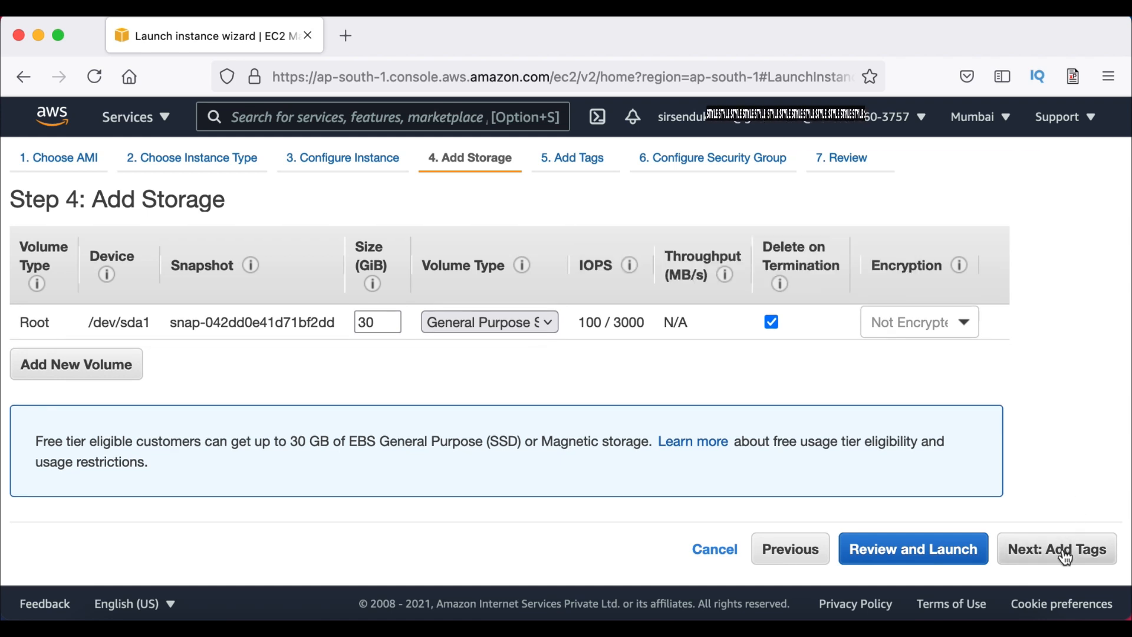
pyautogui.click(1065, 557)
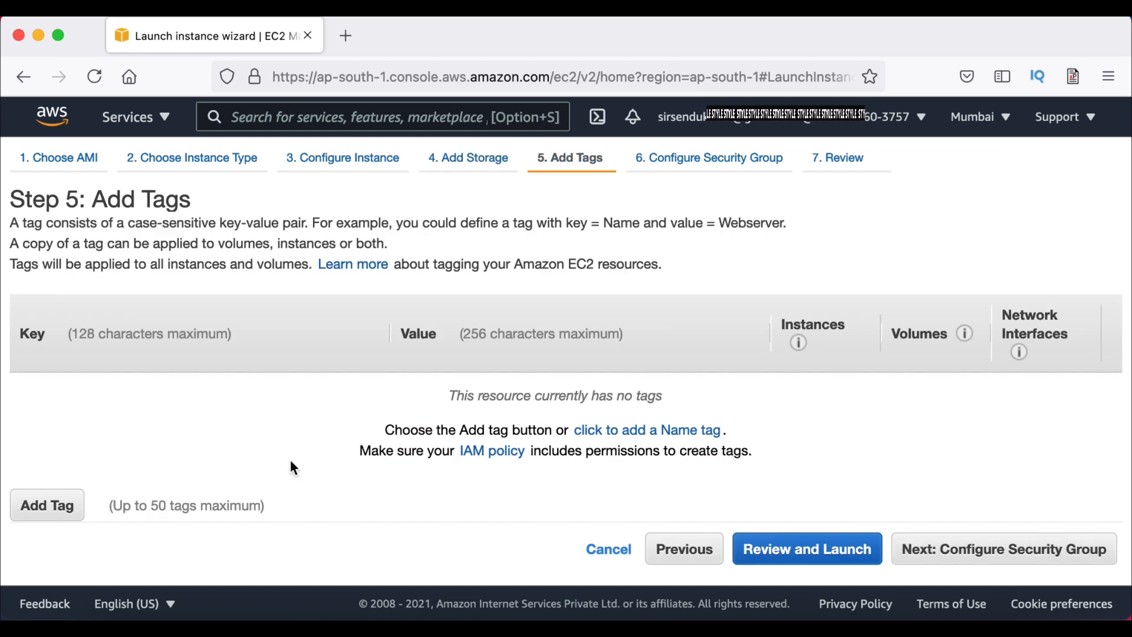
# Skip tags and describe the launch-wizard-1 RDP rule (port 3389) as 'RDP For Admin'
pyautogui.click(1012, 556)
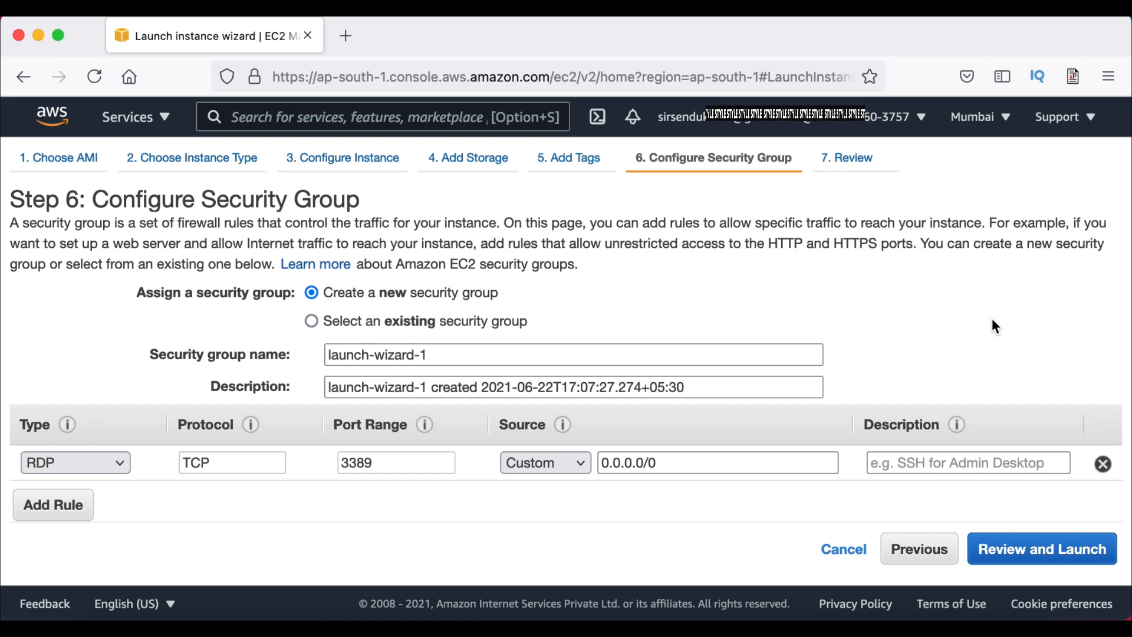
pyautogui.scroll(-3, 991, 317)
pyautogui.scroll(2, 992, 317)
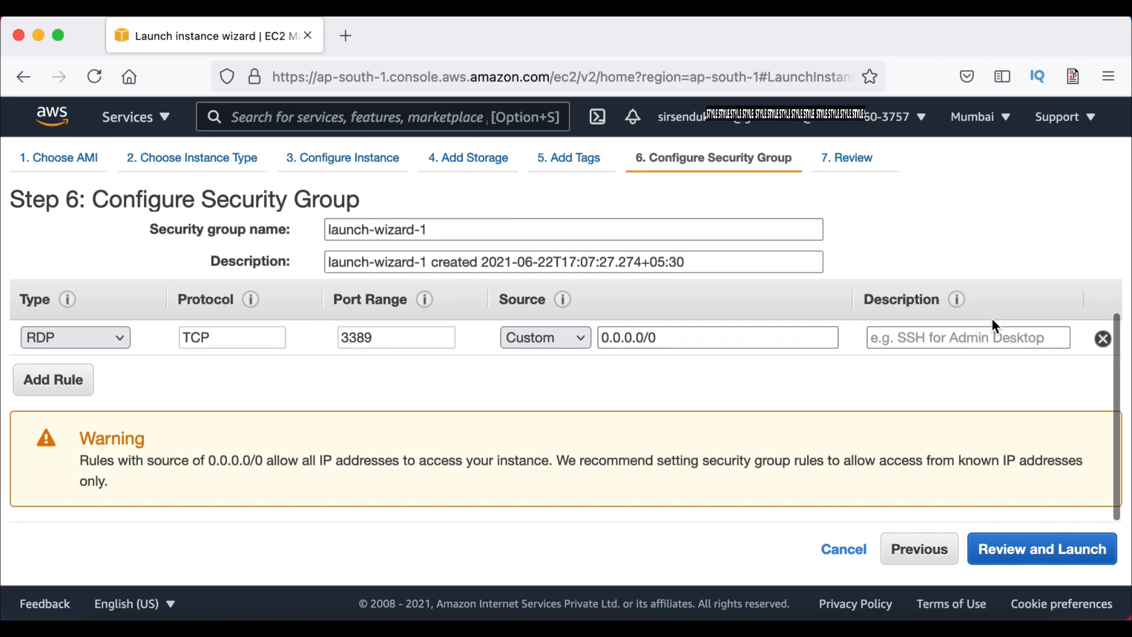
pyautogui.scroll(2, 991, 323)
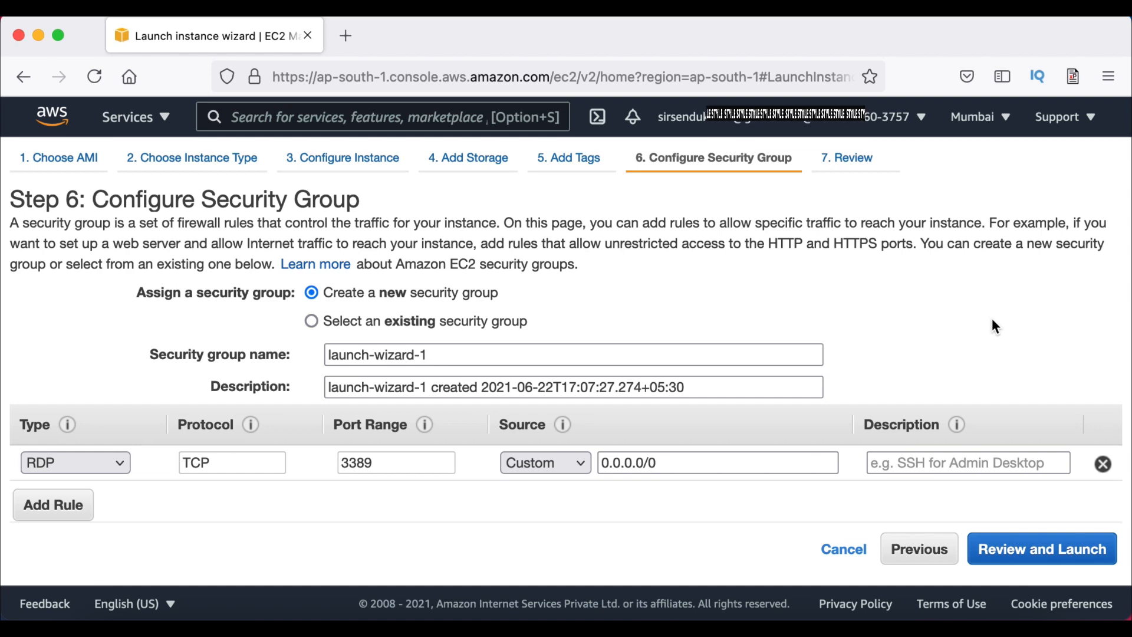
pyautogui.scroll(-2, 992, 321)
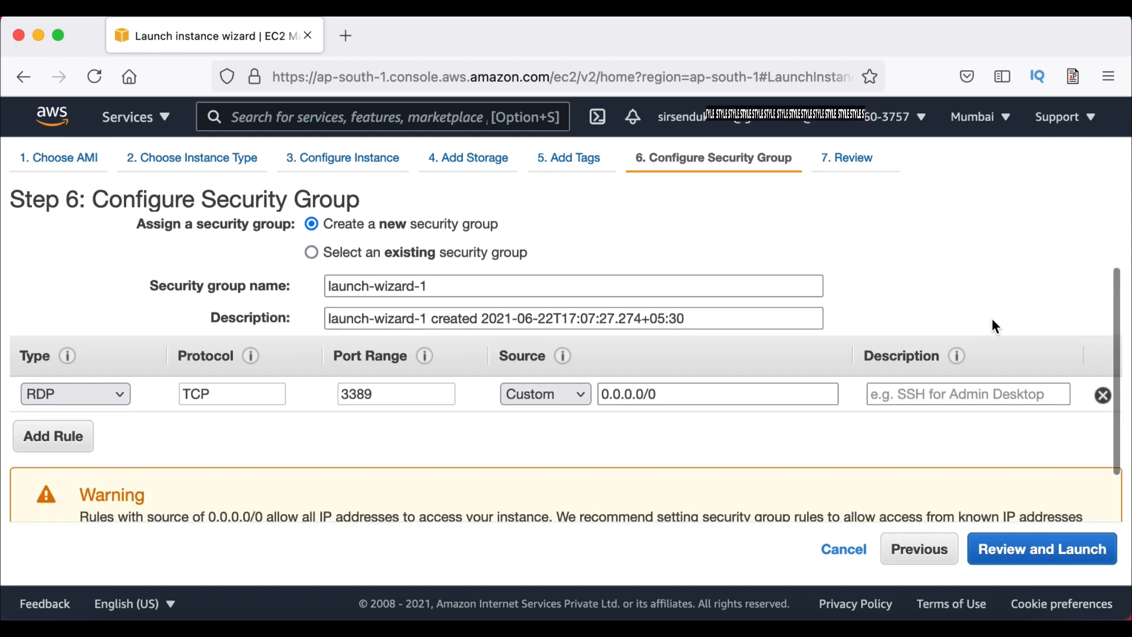
pyautogui.scroll(1, 992, 321)
pyautogui.click(944, 410)
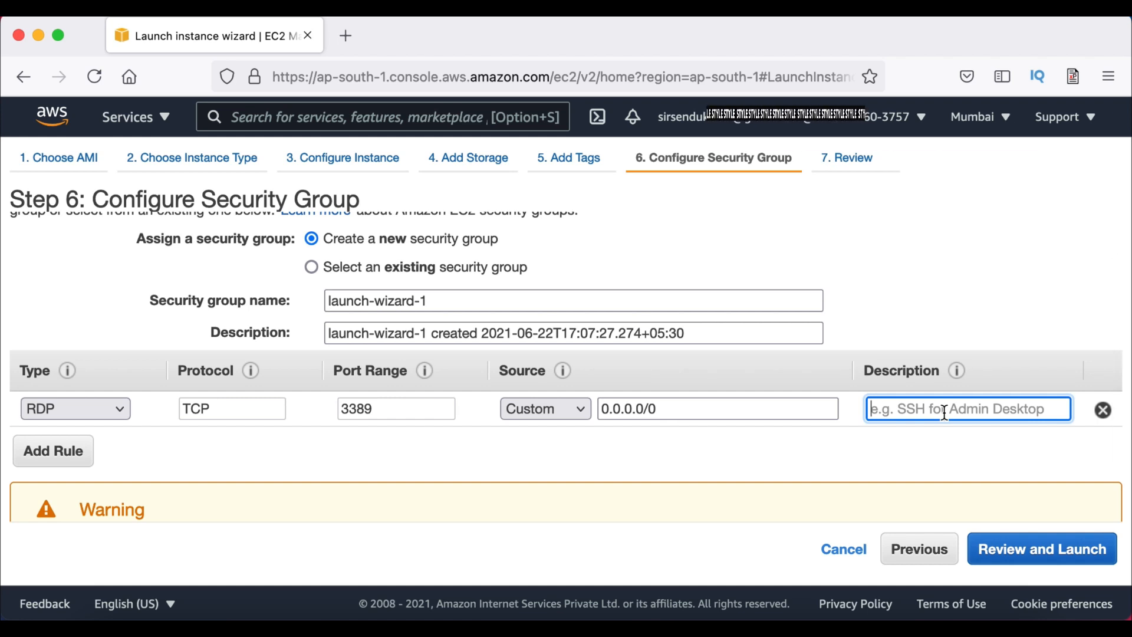
pyautogui.write('RD')
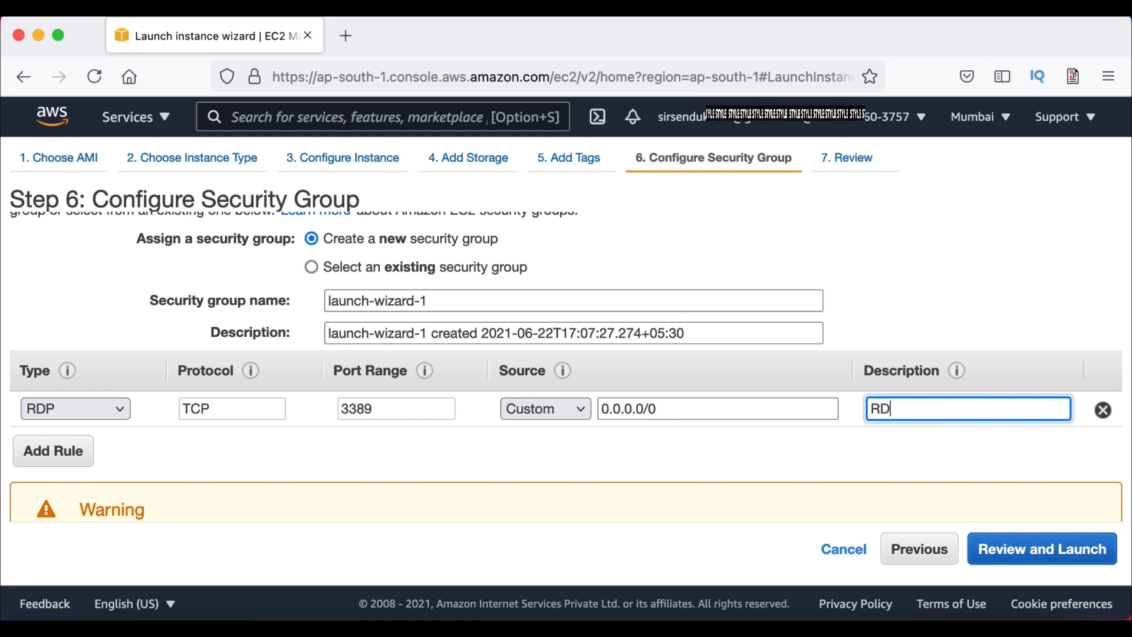
pyautogui.write('P Fo')
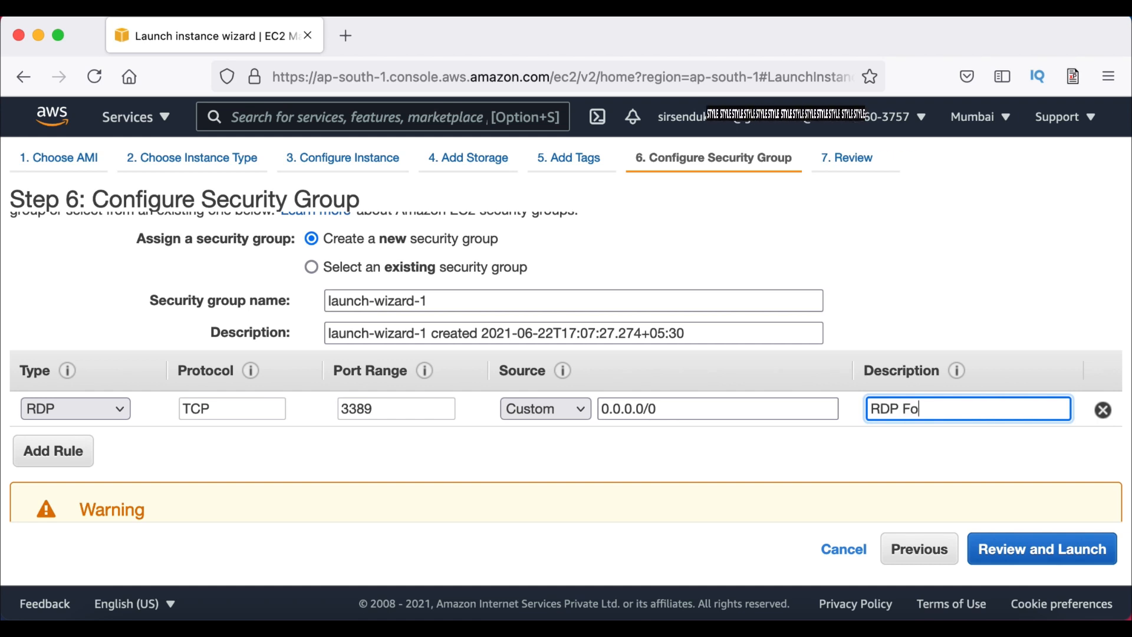
pyautogui.write('r Admin')
pyautogui.click(129, 491)
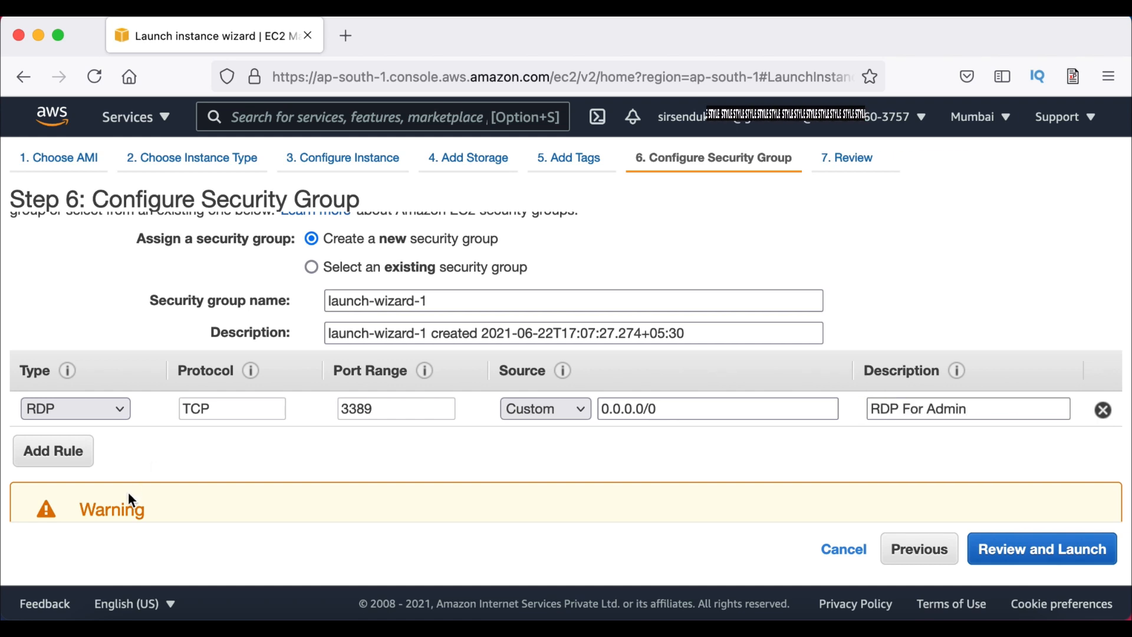
# Add a Custom TCP rule for port 8080 from Anywhere, described 'Rest Calls'
pyautogui.click(66, 456)
pyautogui.doubleClick(366, 452)
pyautogui.write('8080')
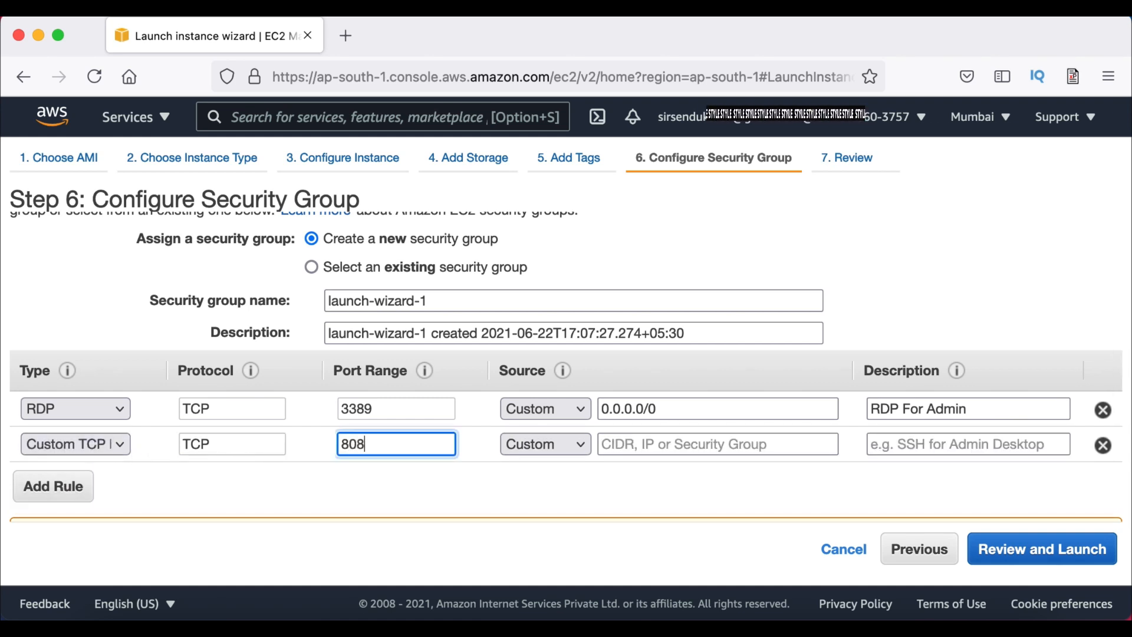
pyautogui.click(572, 444)
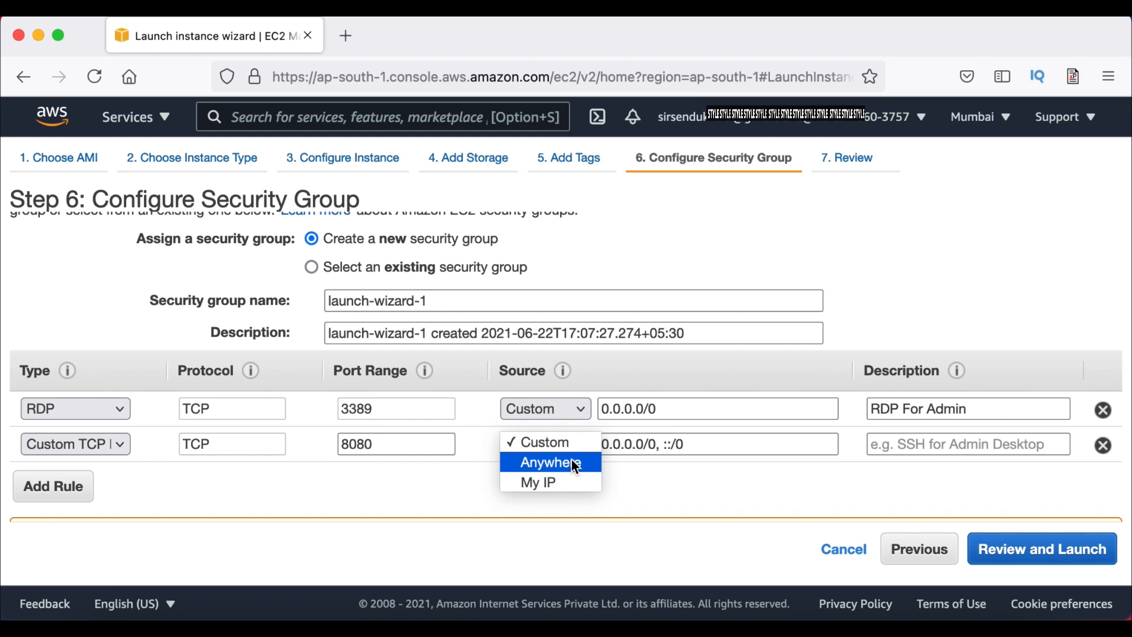
pyautogui.click(572, 460)
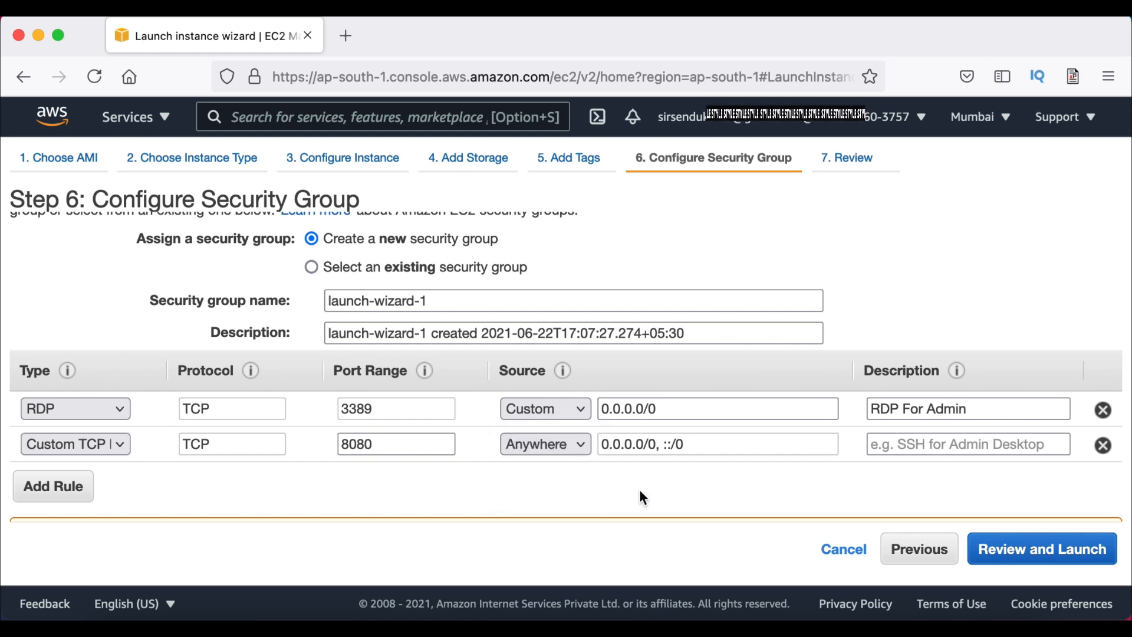
pyautogui.click(928, 442)
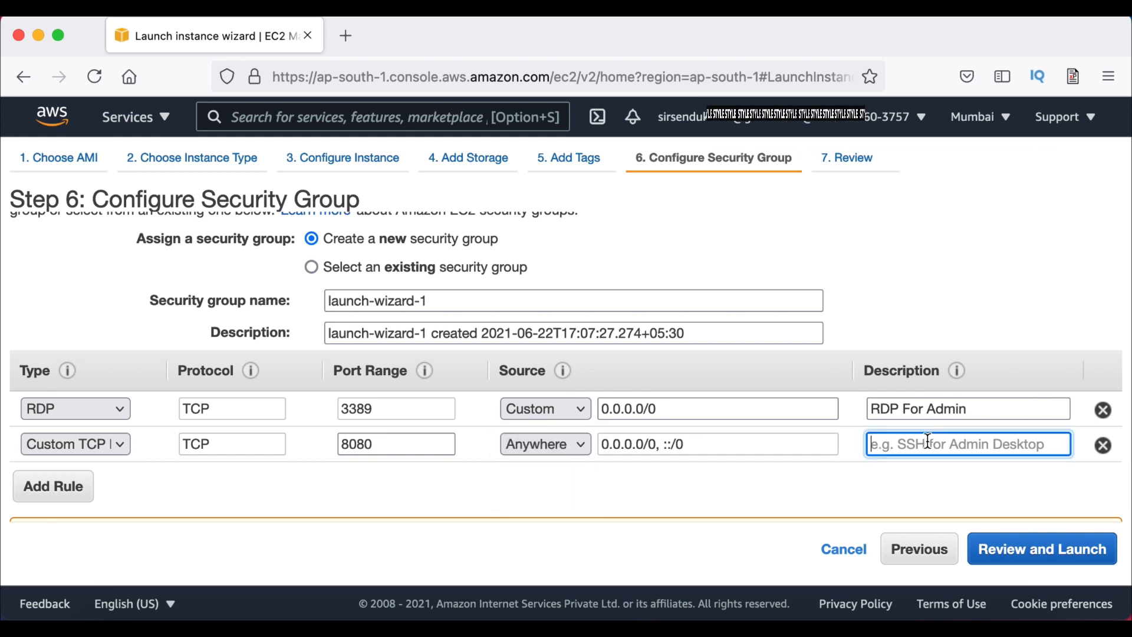
pyautogui.write('Res')
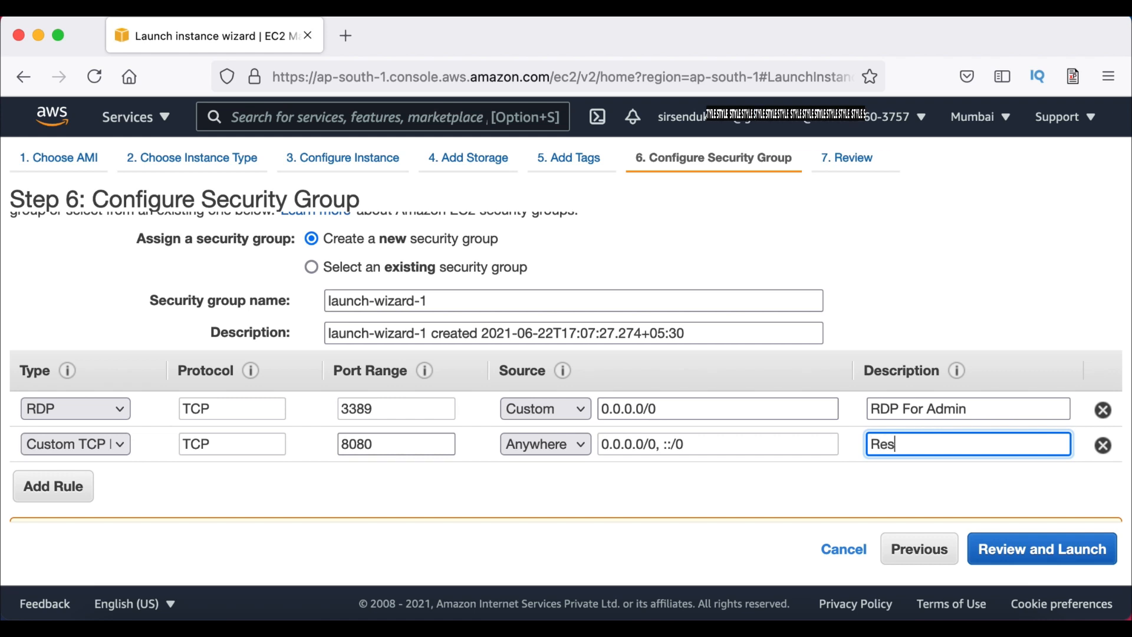
pyautogui.write('t Calls')
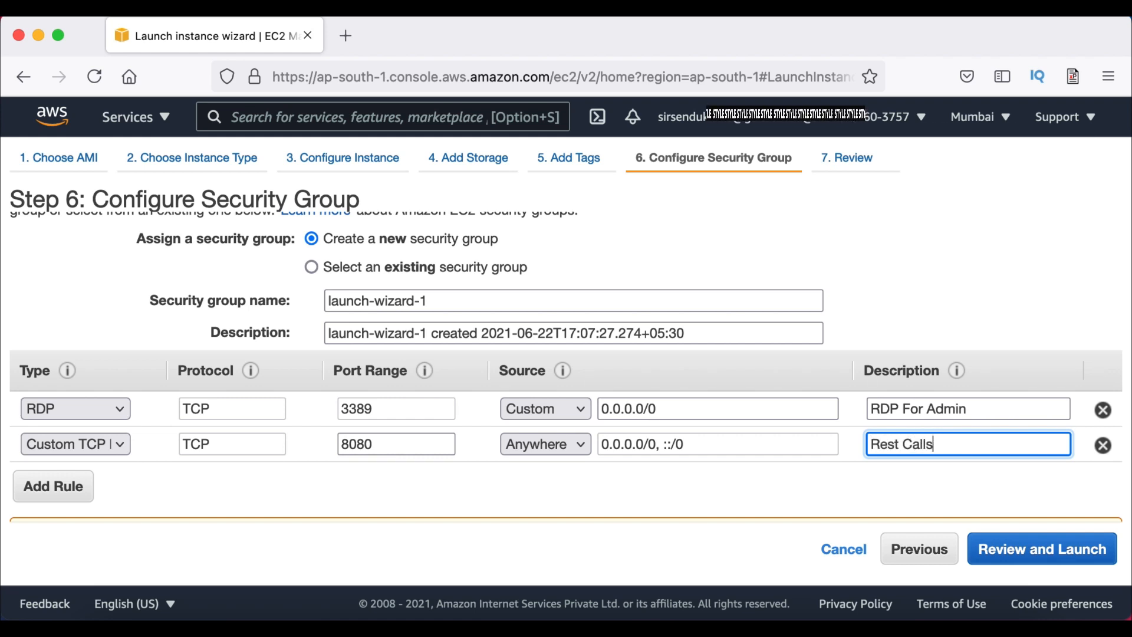
pyautogui.click(880, 469)
# Change the RDP rule's source to Anywhere
pyautogui.click(123, 342)
pyautogui.click(122, 342)
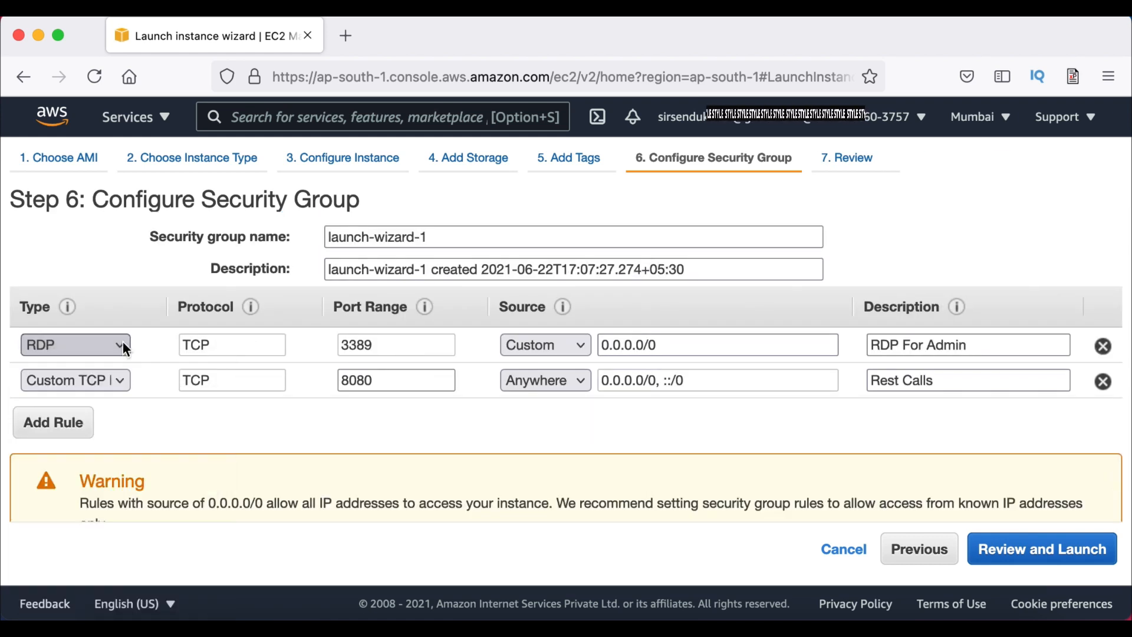
pyautogui.click(582, 344)
pyautogui.click(564, 369)
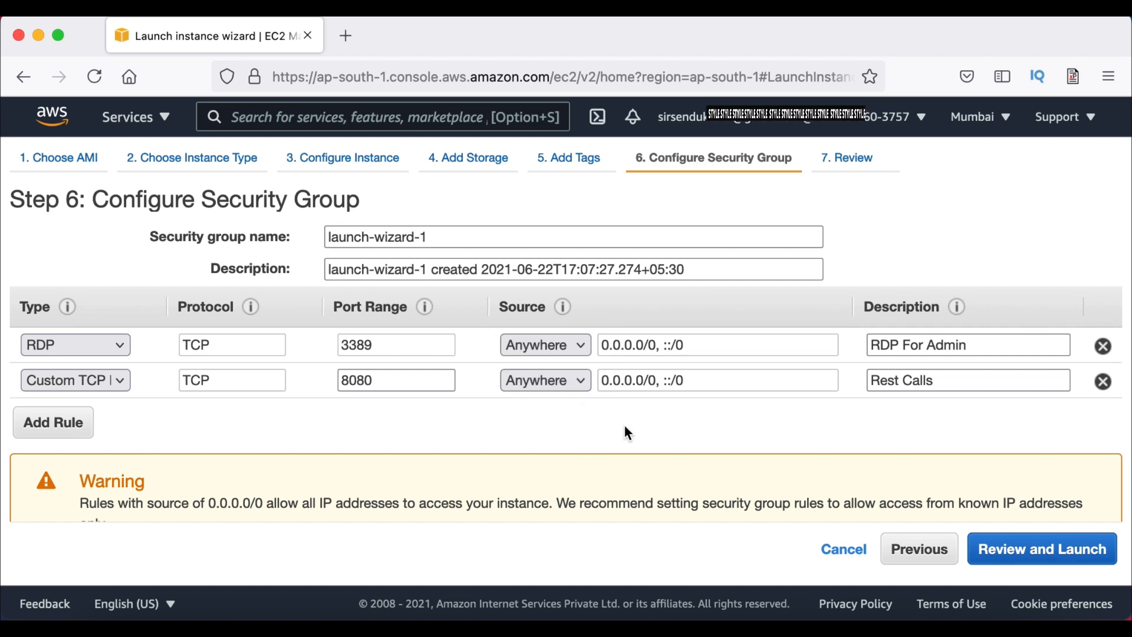
pyautogui.scroll(-2, 828, 412)
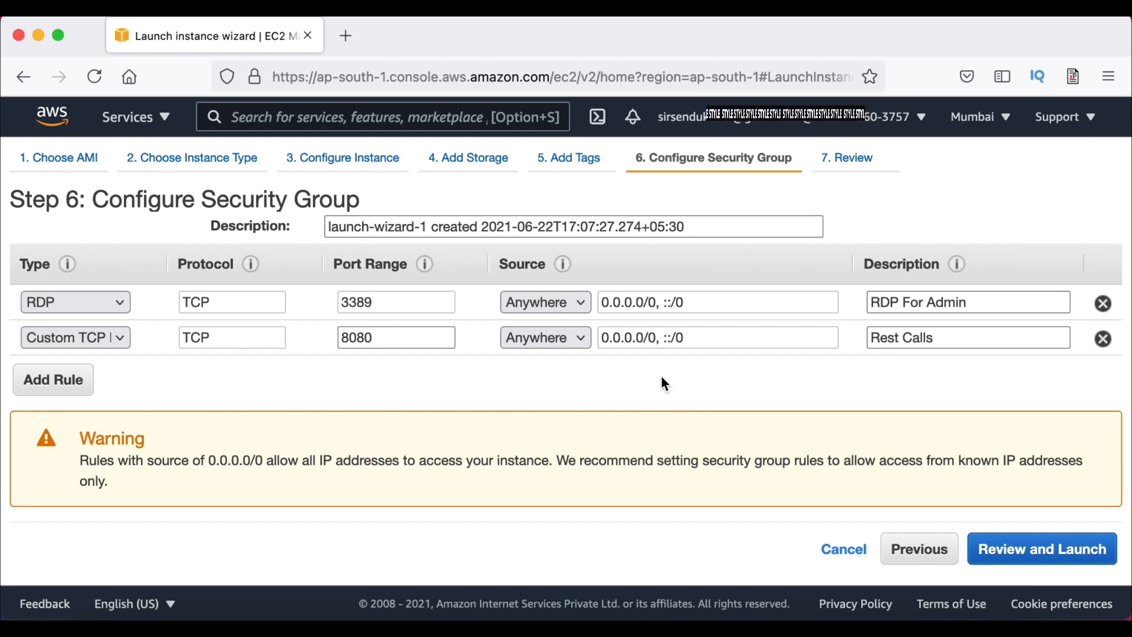
pyautogui.click(580, 305)
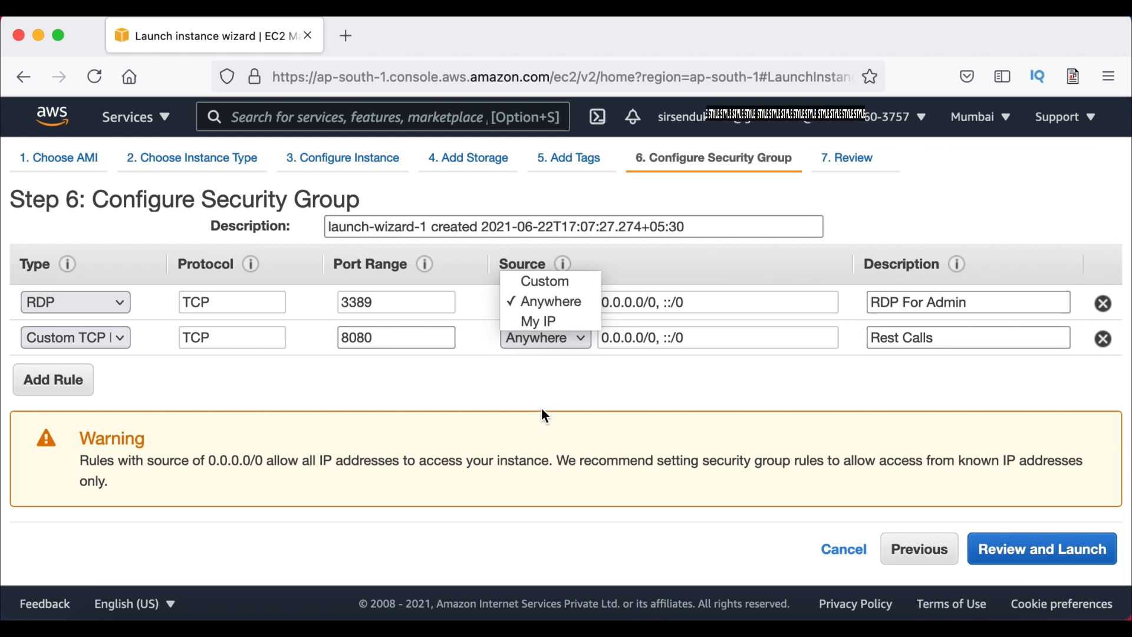
# Add a third inbound rule for SSH on port 22 with source Anywhere
pyautogui.click(538, 390)
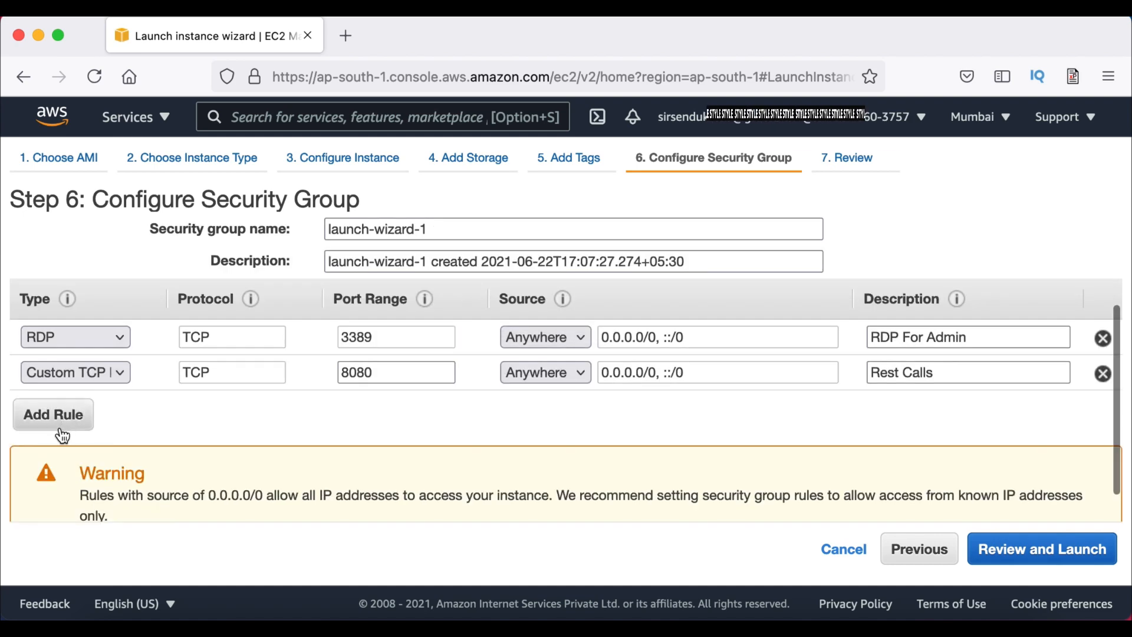
pyautogui.click(58, 427)
pyautogui.click(111, 417)
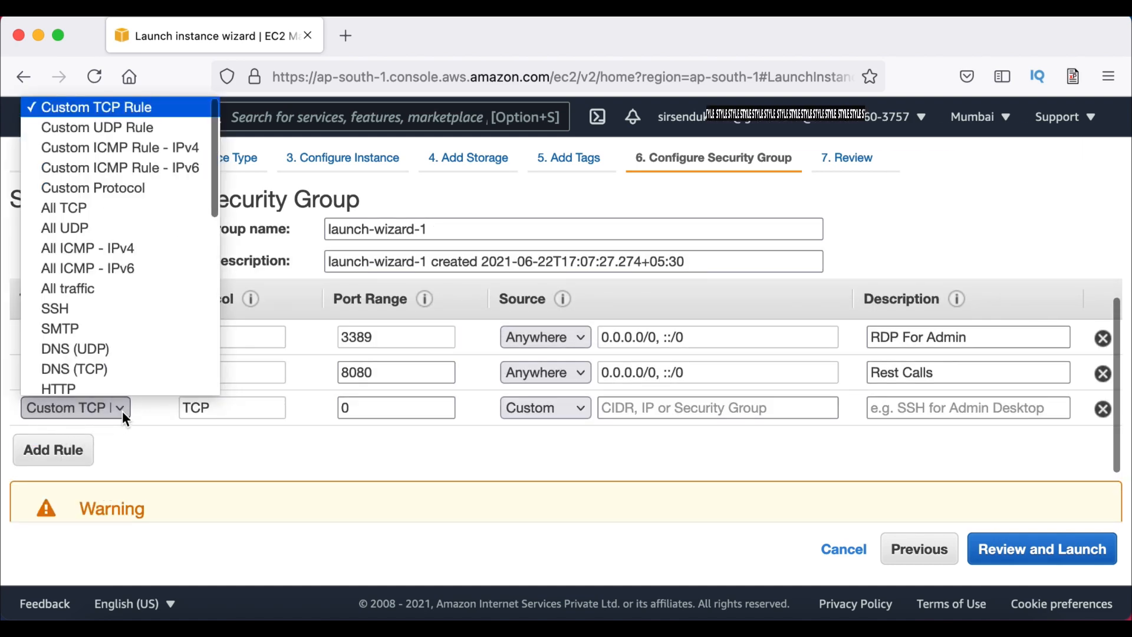
pyautogui.click(108, 303)
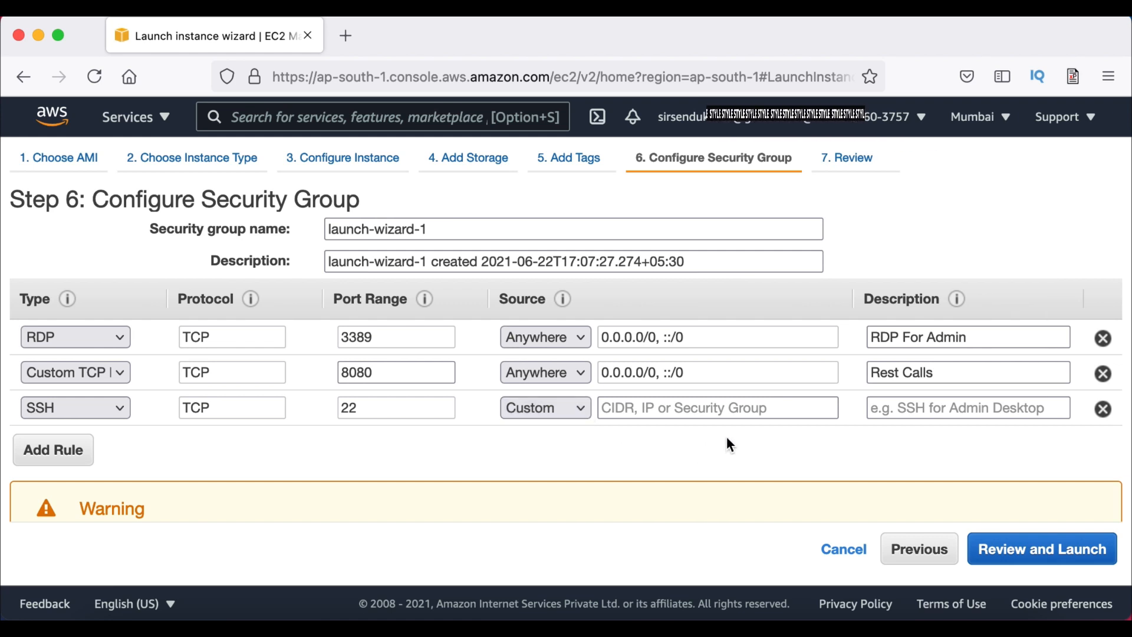
pyautogui.click(700, 413)
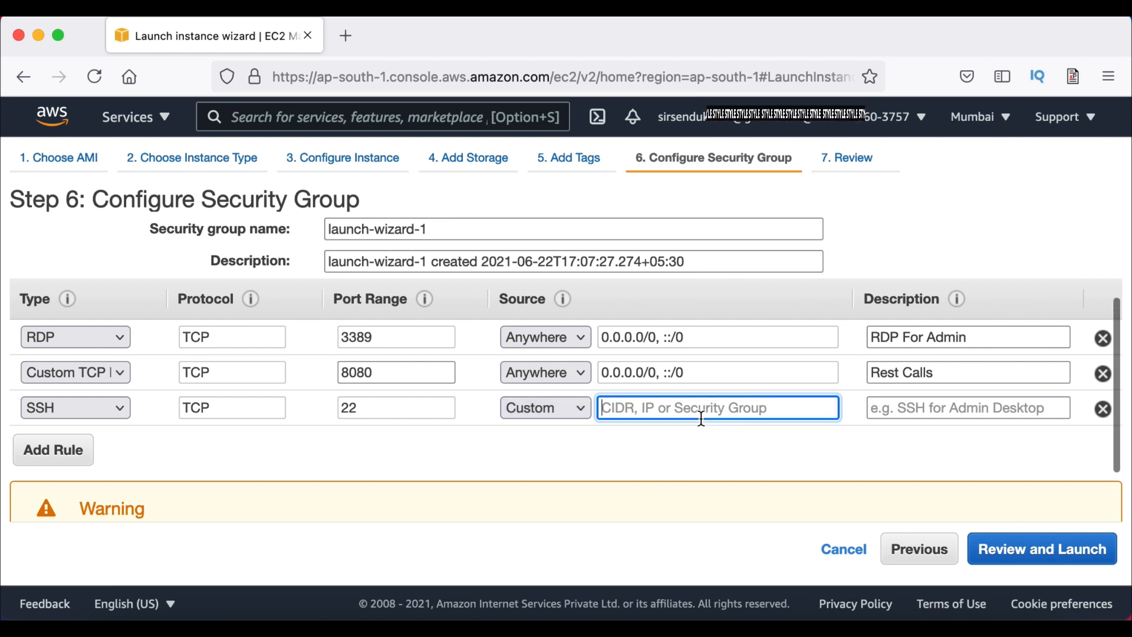
pyautogui.click(572, 406)
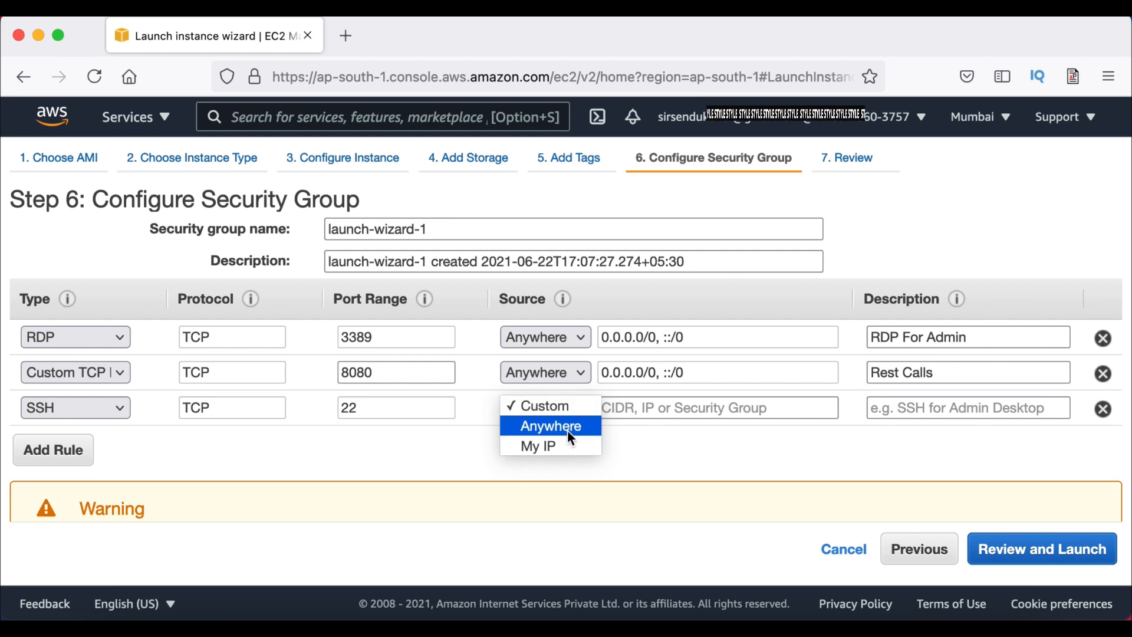
pyautogui.click(564, 432)
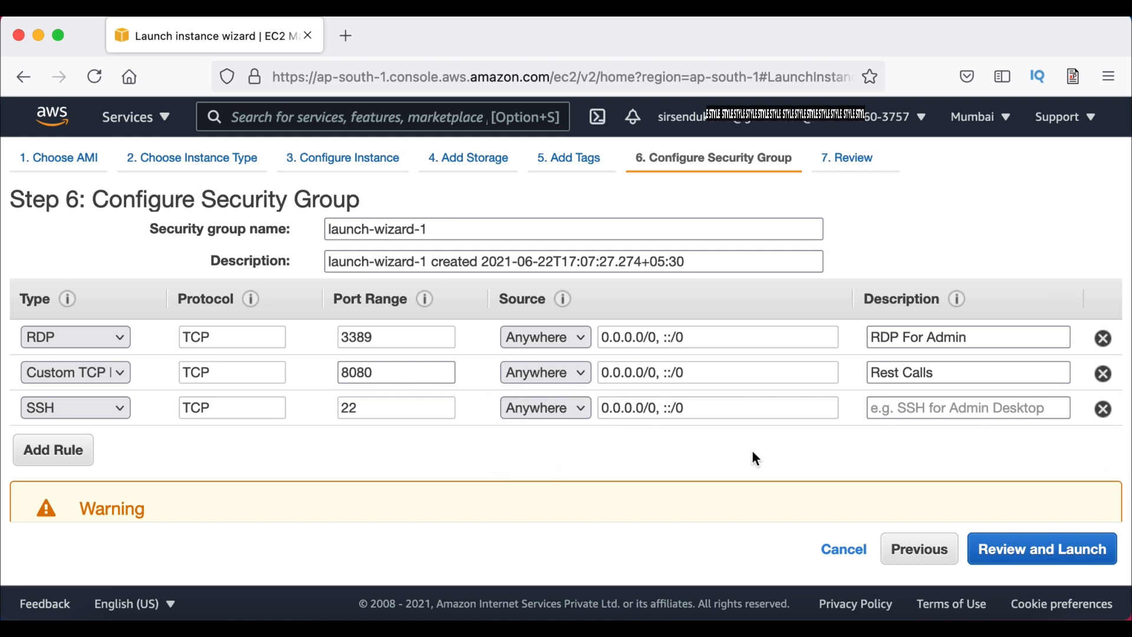
# Proceed to the Review Instance Launch page
pyautogui.scroll(-2, 751, 451)
pyautogui.click(1033, 551)
pyautogui.scroll(-10, 879, 454)
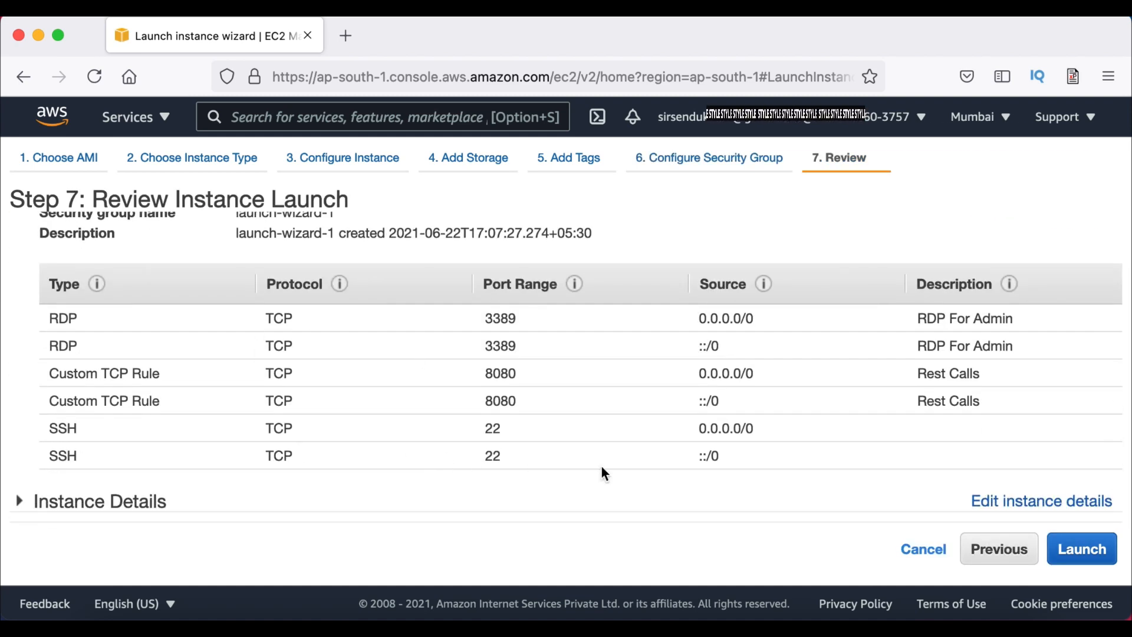
# Expand and look over the Storage, Tags and Instance Details sections of the review
pyautogui.scroll(-3, 603, 472)
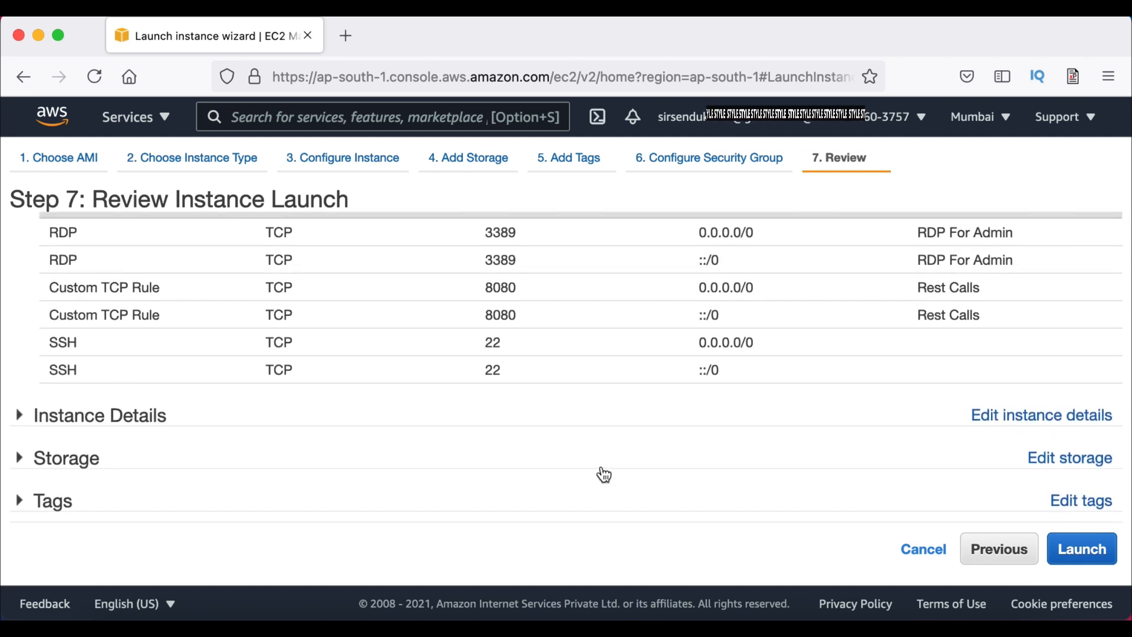
pyautogui.click(399, 467)
pyautogui.scroll(-3, 334, 426)
pyautogui.click(259, 513)
pyautogui.scroll(5, 257, 503)
pyautogui.click(152, 371)
pyautogui.scroll(-10, 549, 474)
pyautogui.scroll(3, 550, 475)
# Start the launch and create a new key pair named java_application_aws
pyautogui.click(1070, 559)
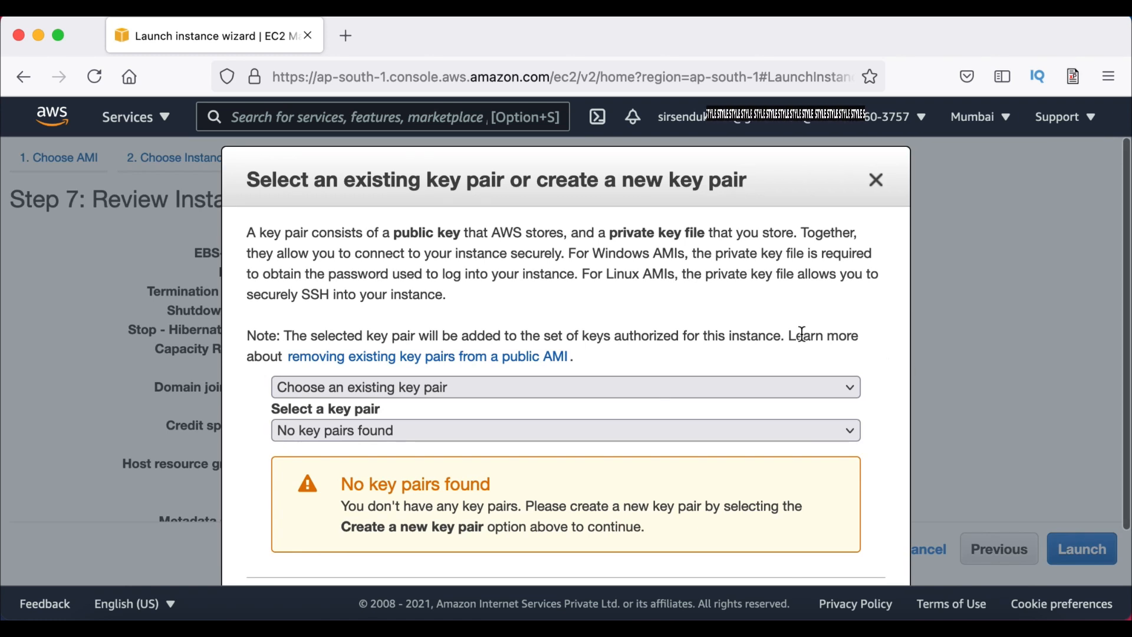
pyautogui.scroll(-2, 692, 328)
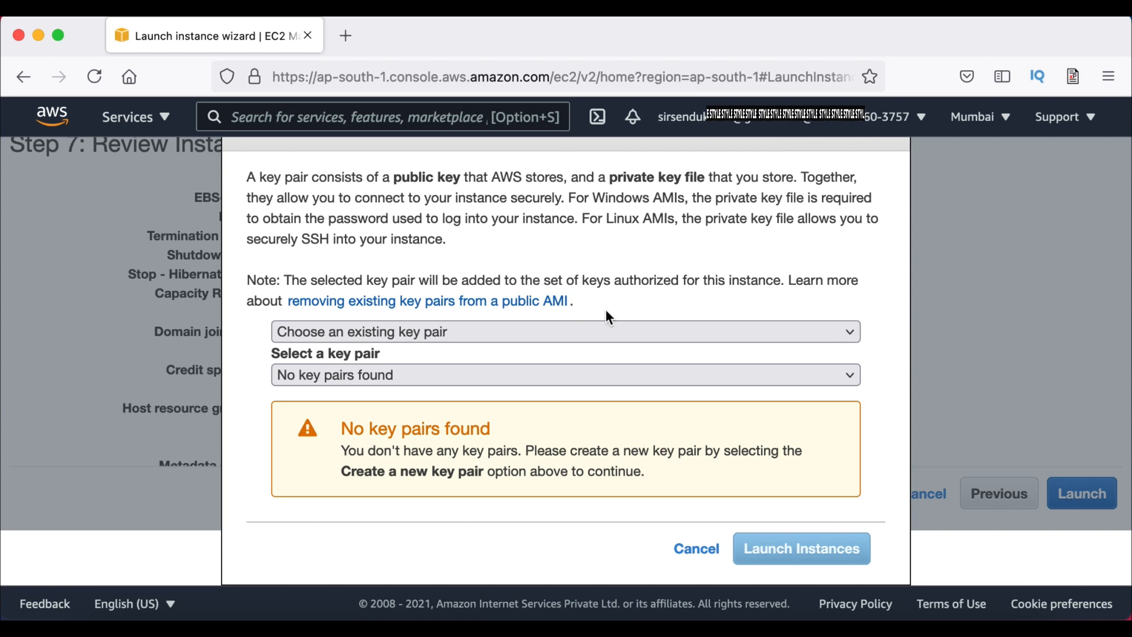
pyautogui.click(596, 333)
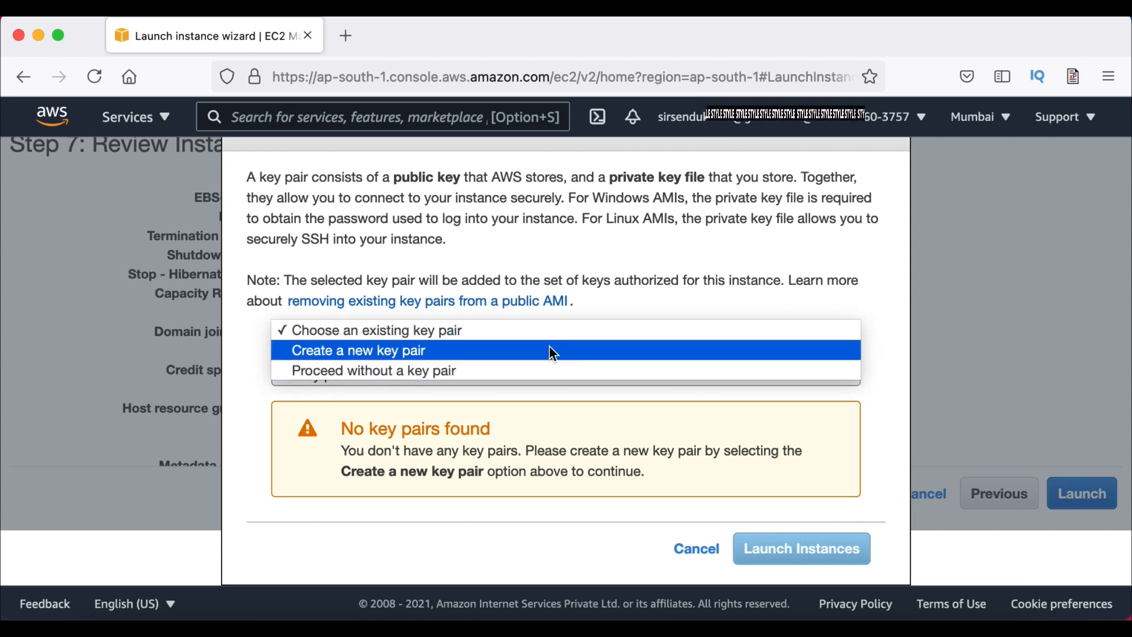
pyautogui.click(549, 348)
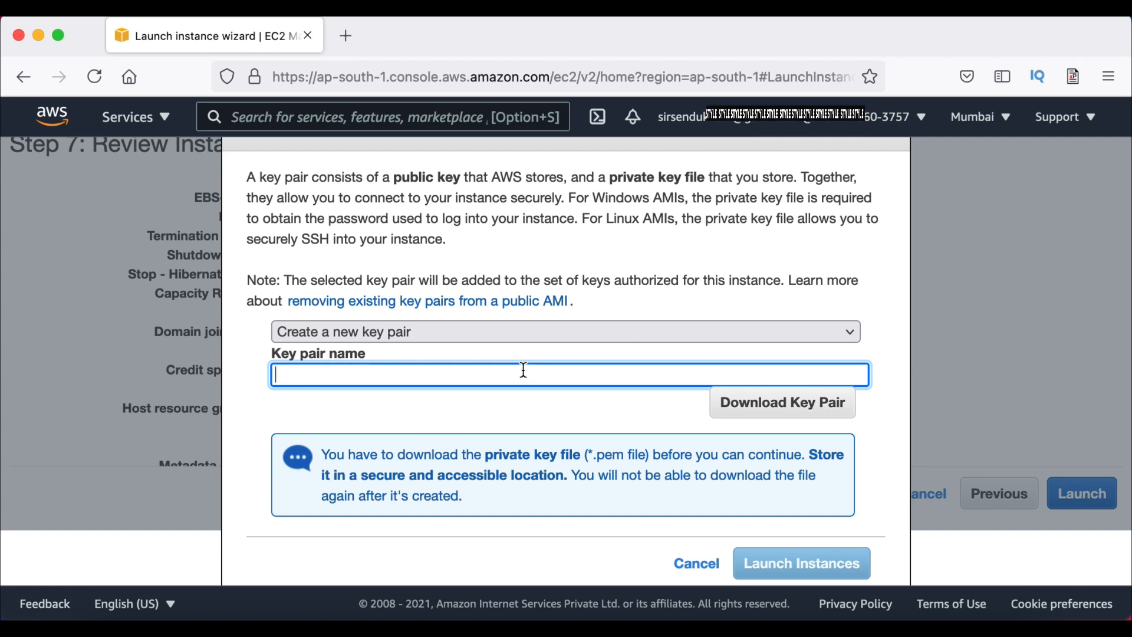
pyautogui.write('javaapplication')
pyautogui.write('_')
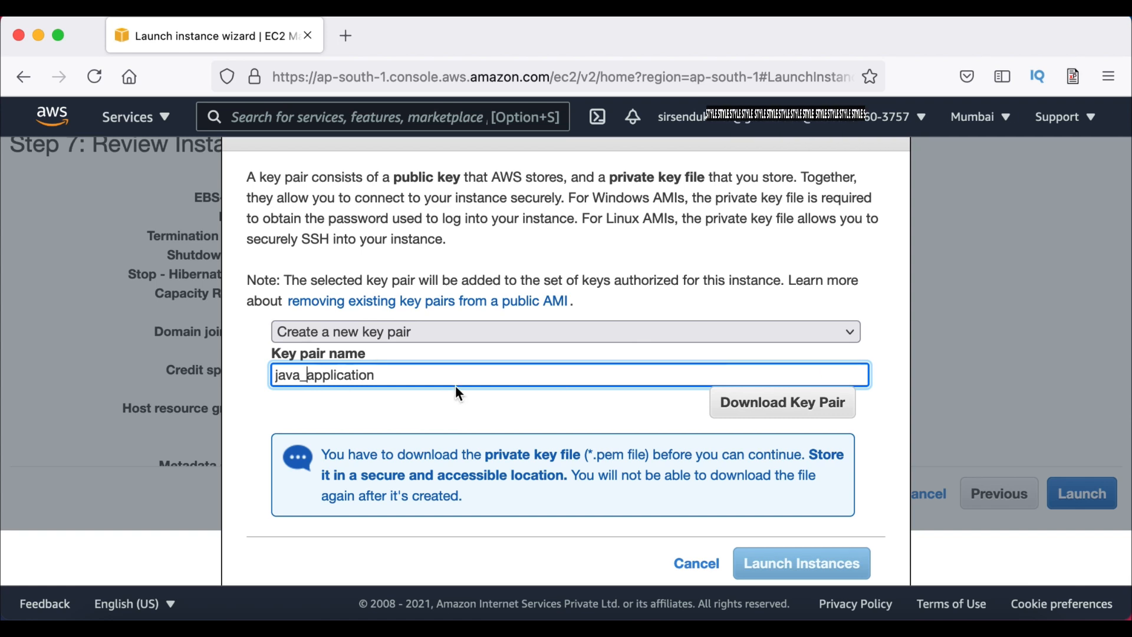
pyautogui.write('_aws')
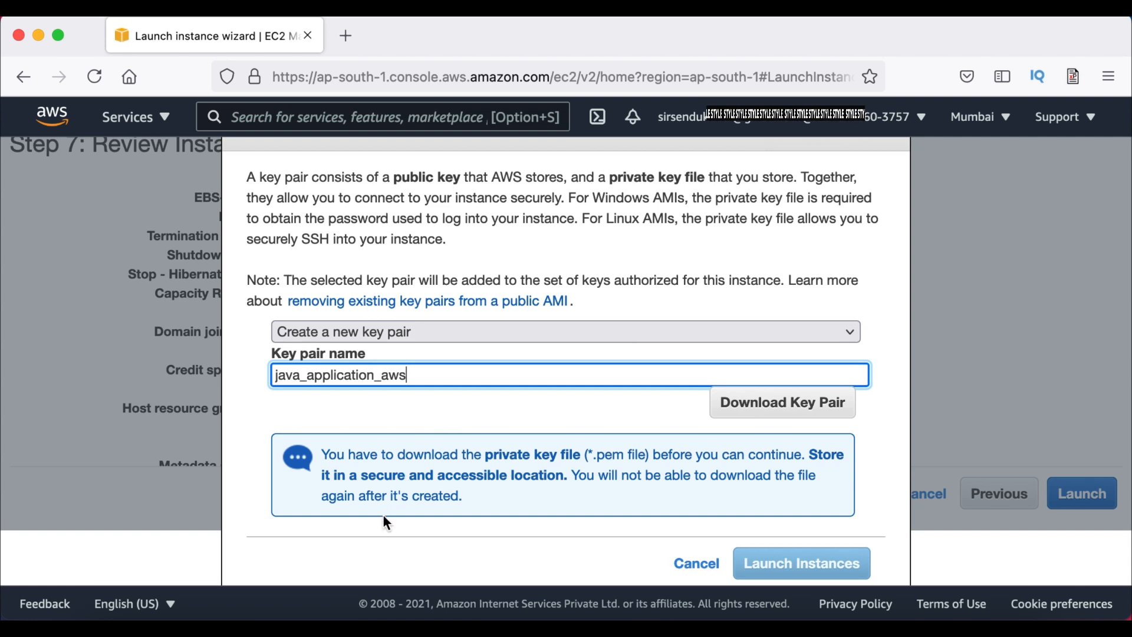
# Download and save the java_application_aws.pem key file, then launch the instance
pyautogui.scroll(-1, 493, 439)
pyautogui.click(763, 388)
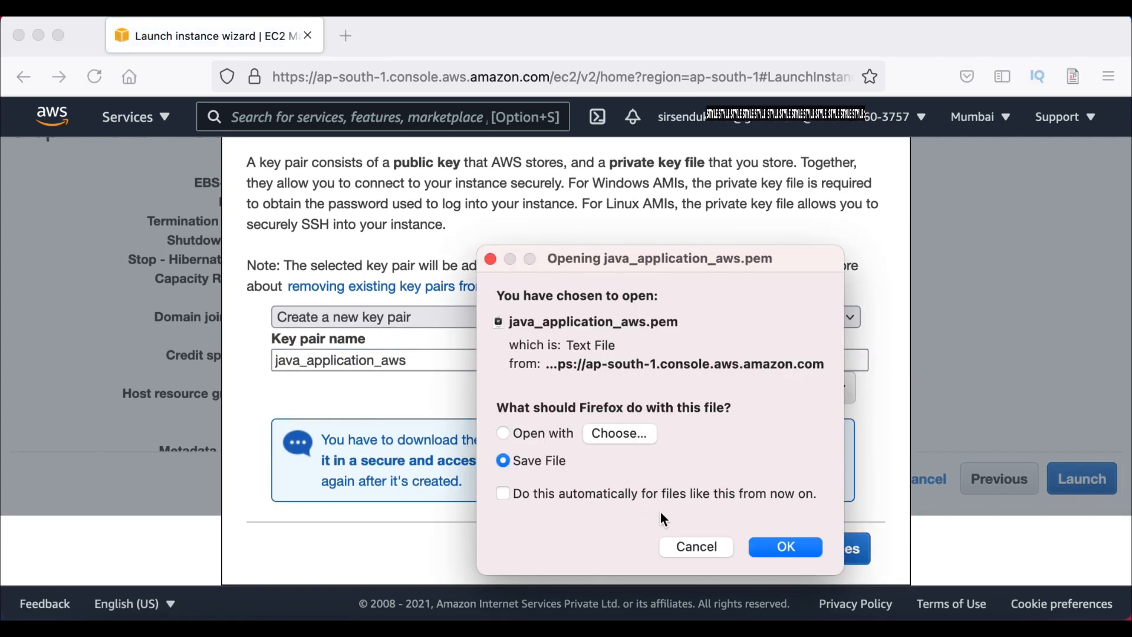
pyautogui.click(784, 548)
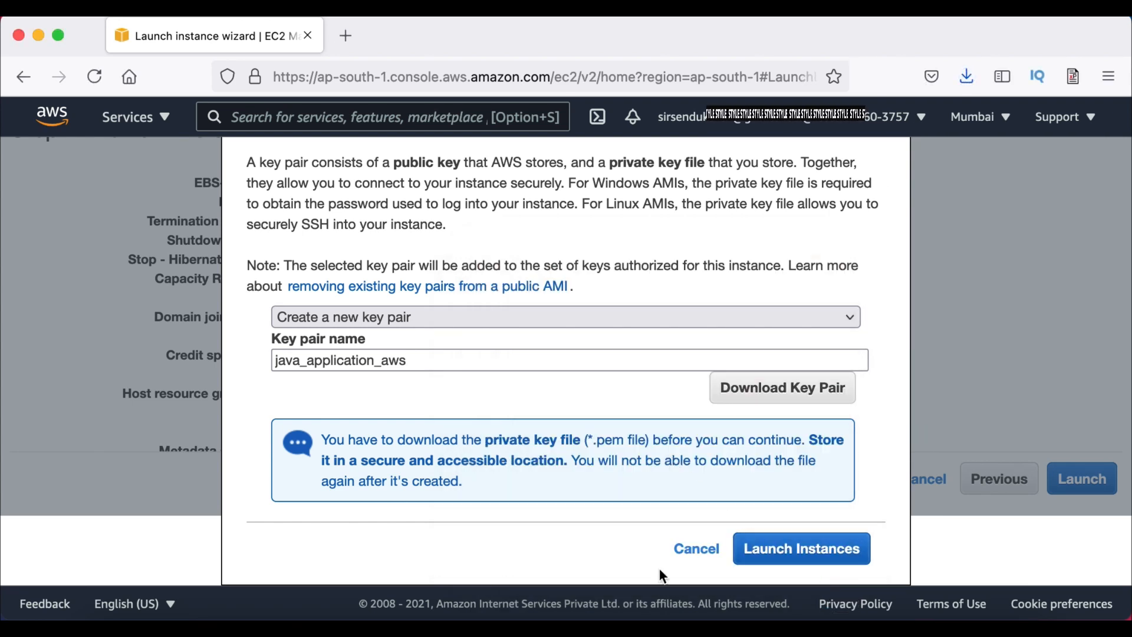
pyautogui.click(792, 563)
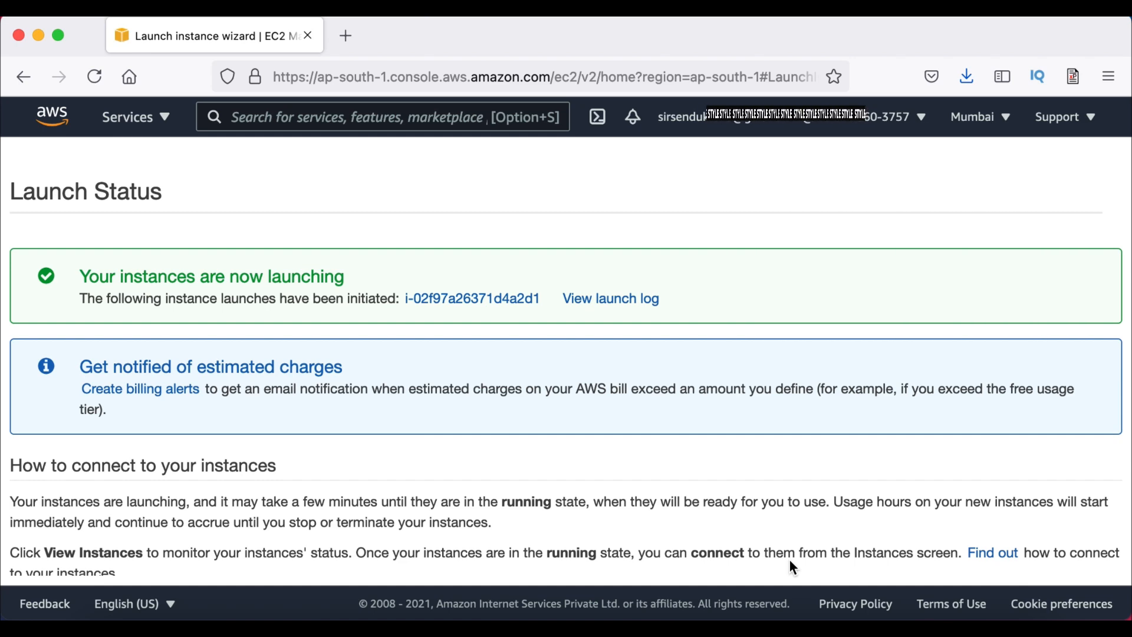
# Go from Launch Status to the Instances list showing the new t2.micro instance as Pending
pyautogui.scroll(-10, 790, 560)
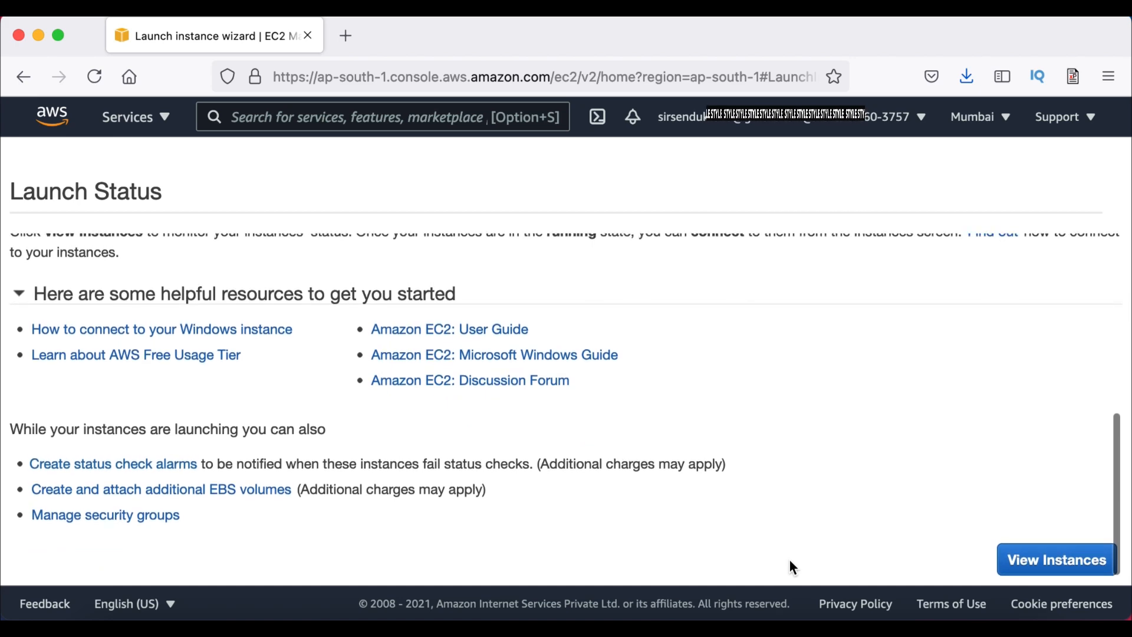
pyautogui.scroll(3, 790, 559)
pyautogui.scroll(-3, 790, 559)
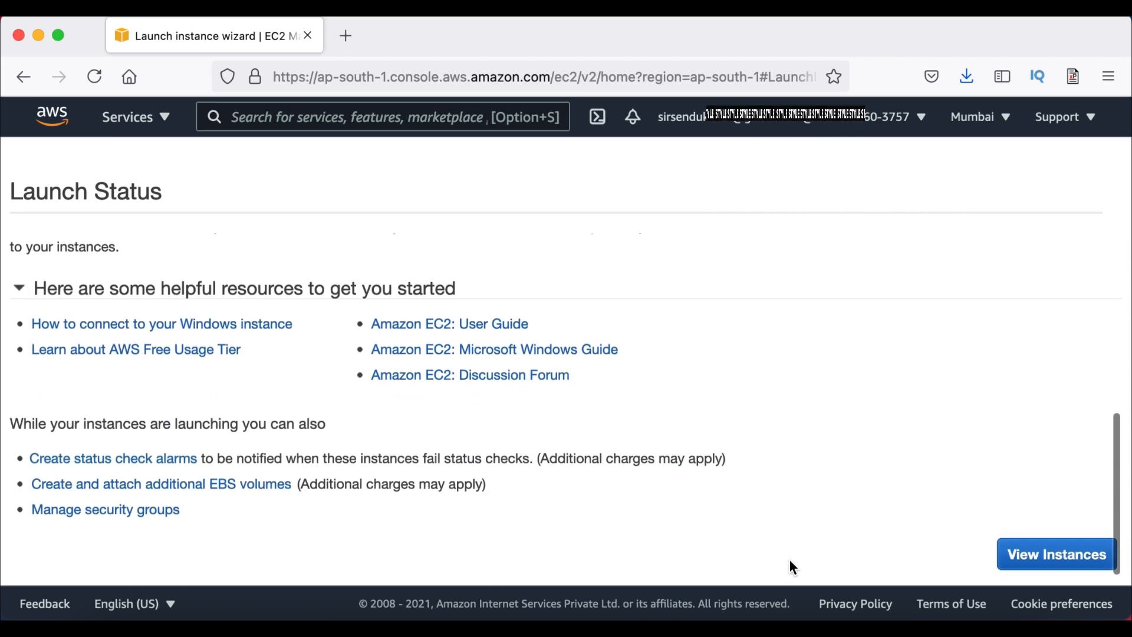
pyautogui.click(1015, 576)
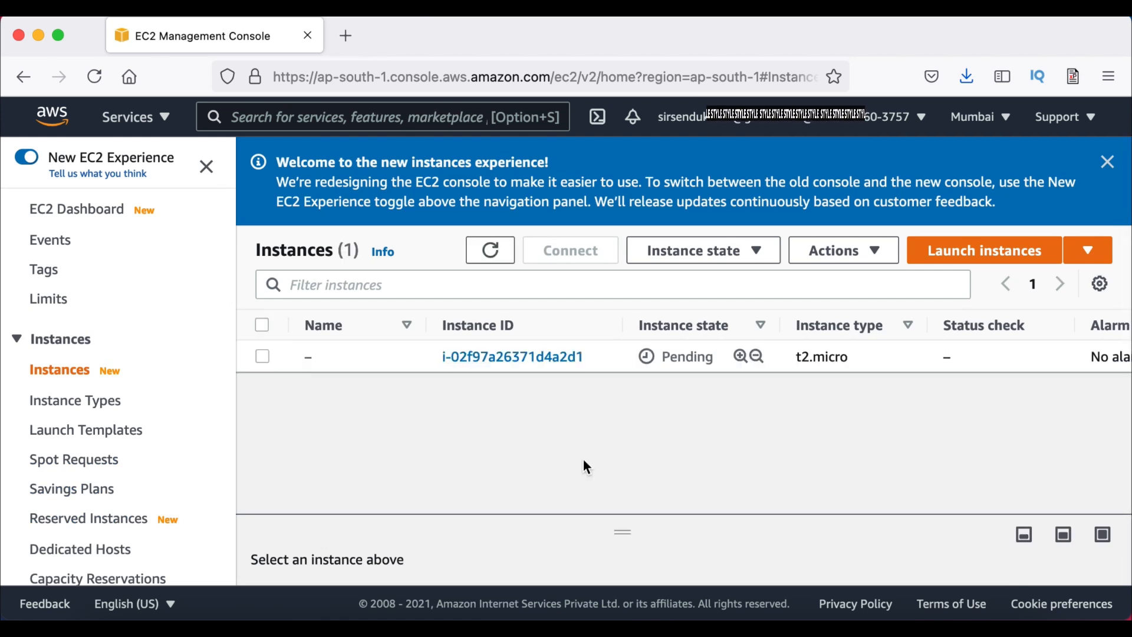
pyautogui.scroll(-3, 583, 463)
pyautogui.scroll(3, 585, 466)
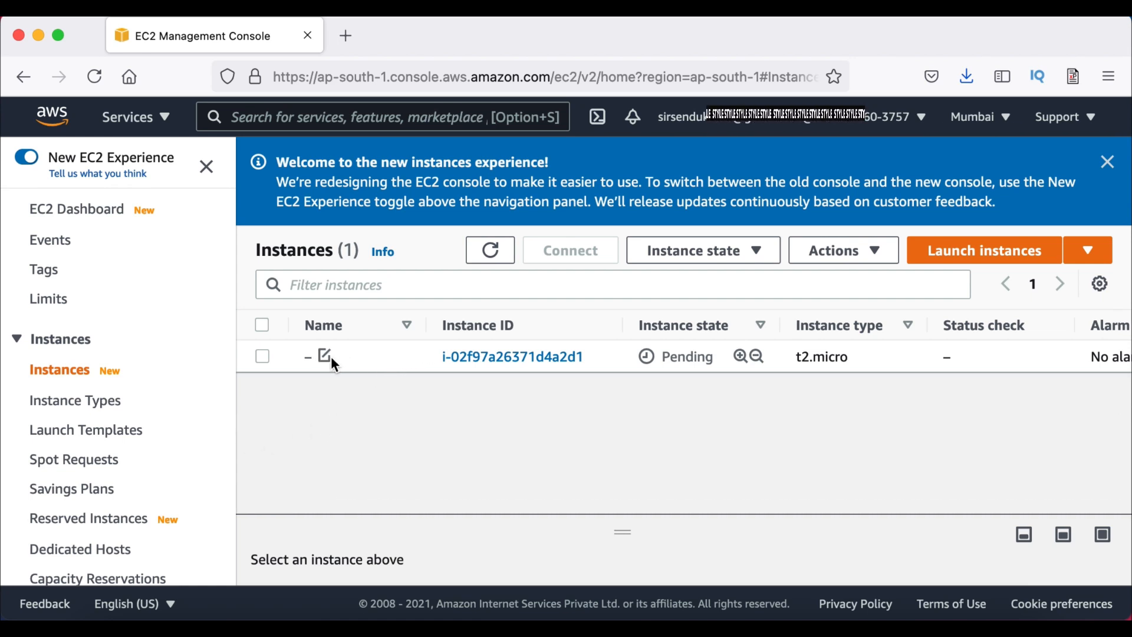
# Enter java_application_aws in the new instance's Name cell and save it
pyautogui.click(326, 356)
pyautogui.write('java')
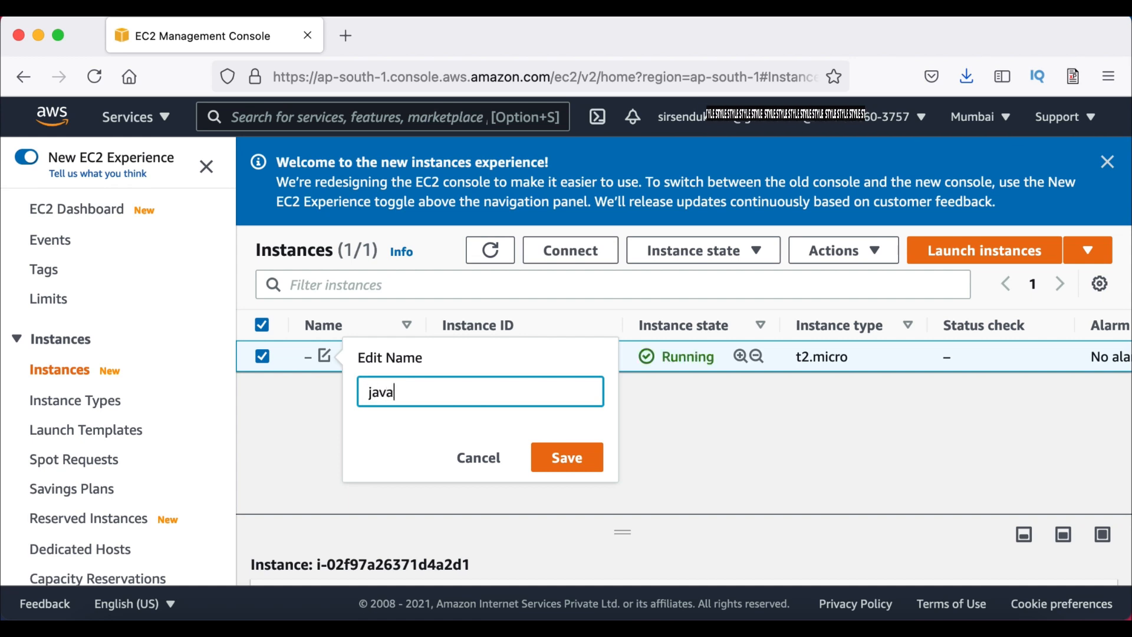
pyautogui.write('_applicati')
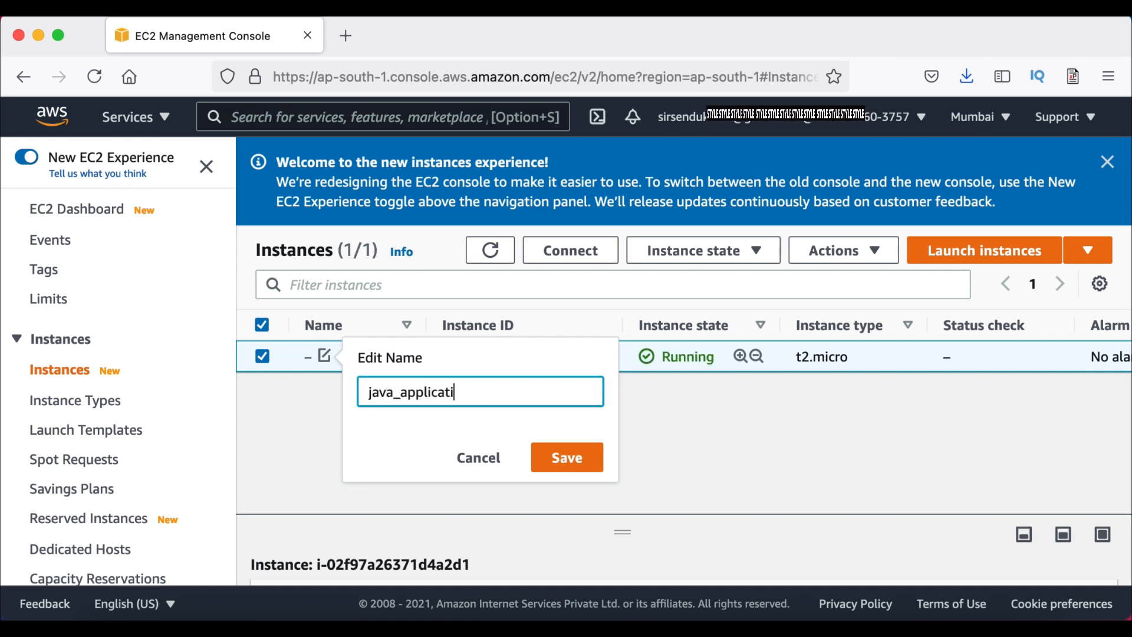
pyautogui.write('on_aws')
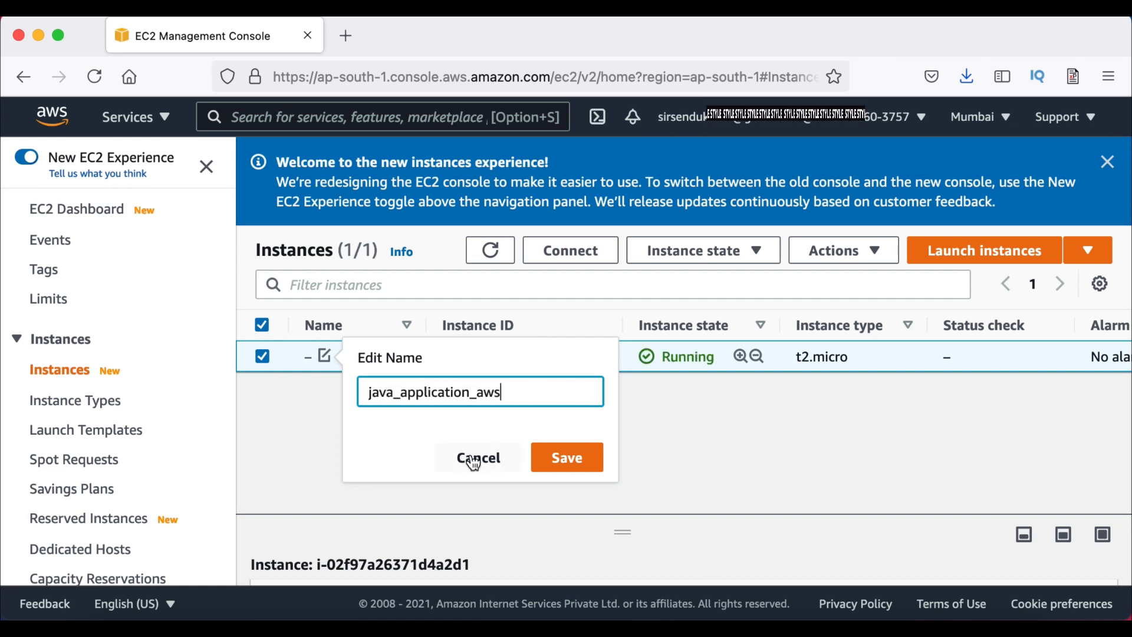
pyautogui.click(568, 463)
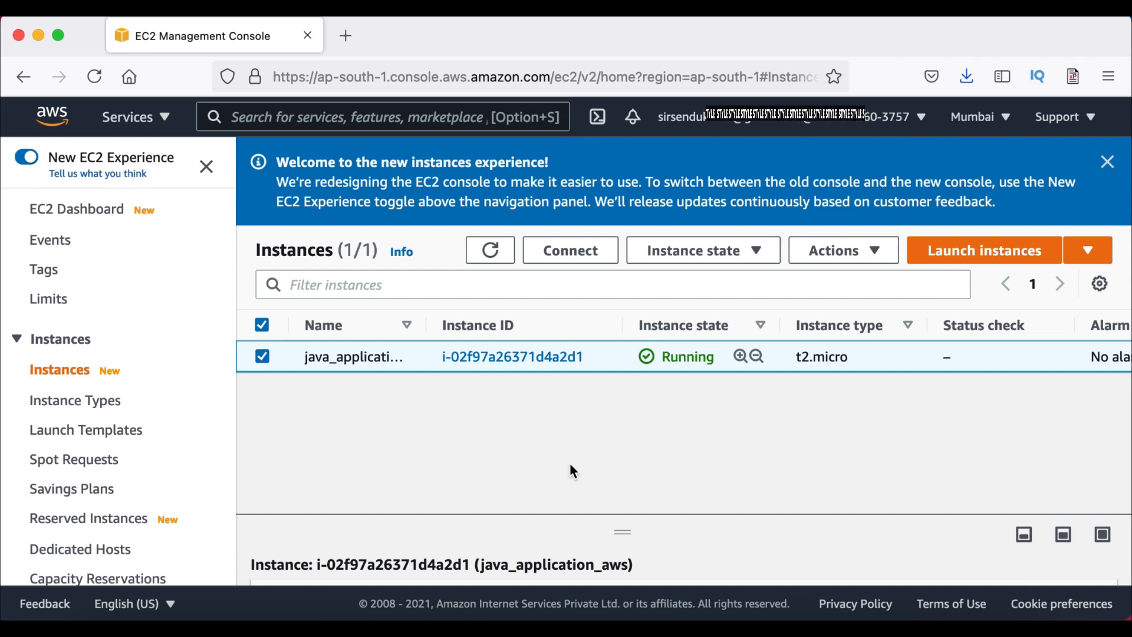
# Open the instance's Connect to instance page
pyautogui.click(582, 257)
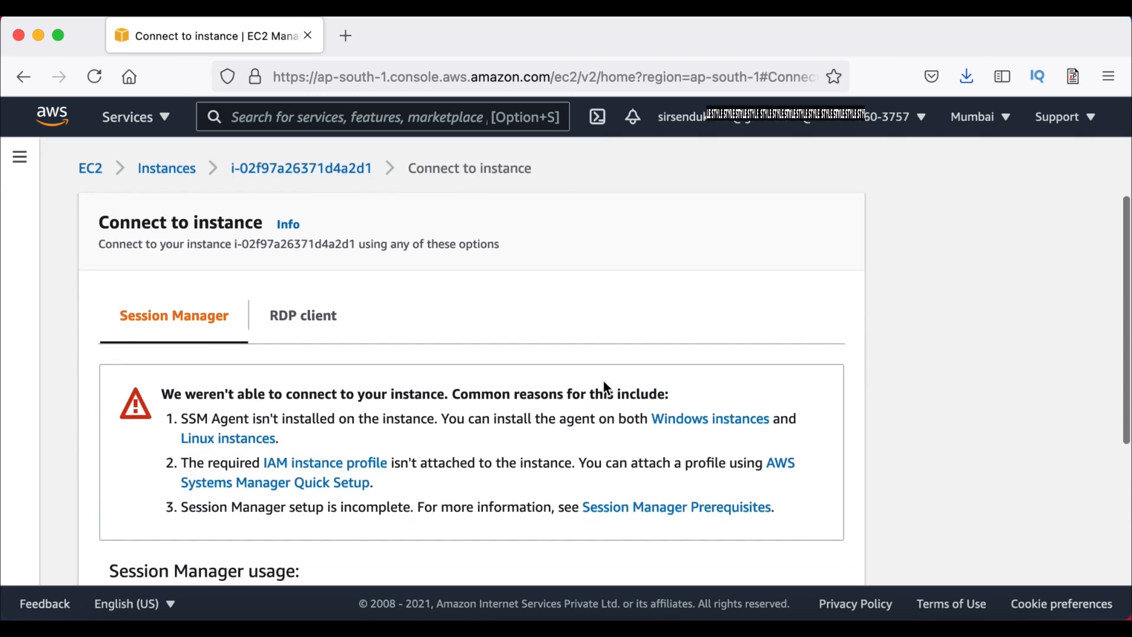
pyautogui.scroll(-3, 603, 381)
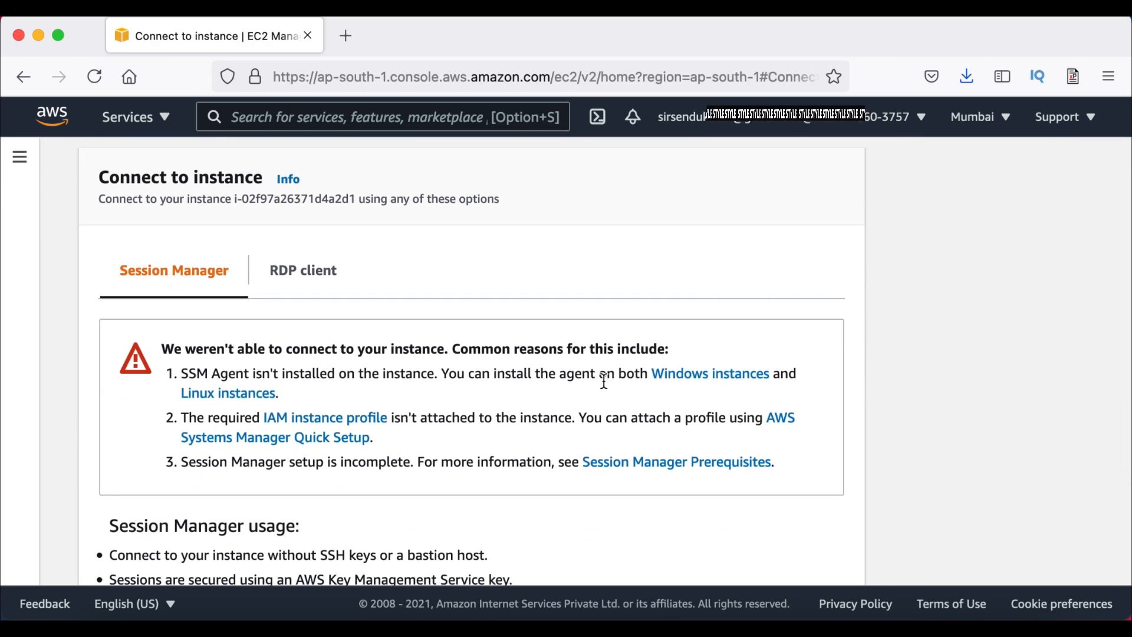
pyautogui.scroll(-2, 749, 380)
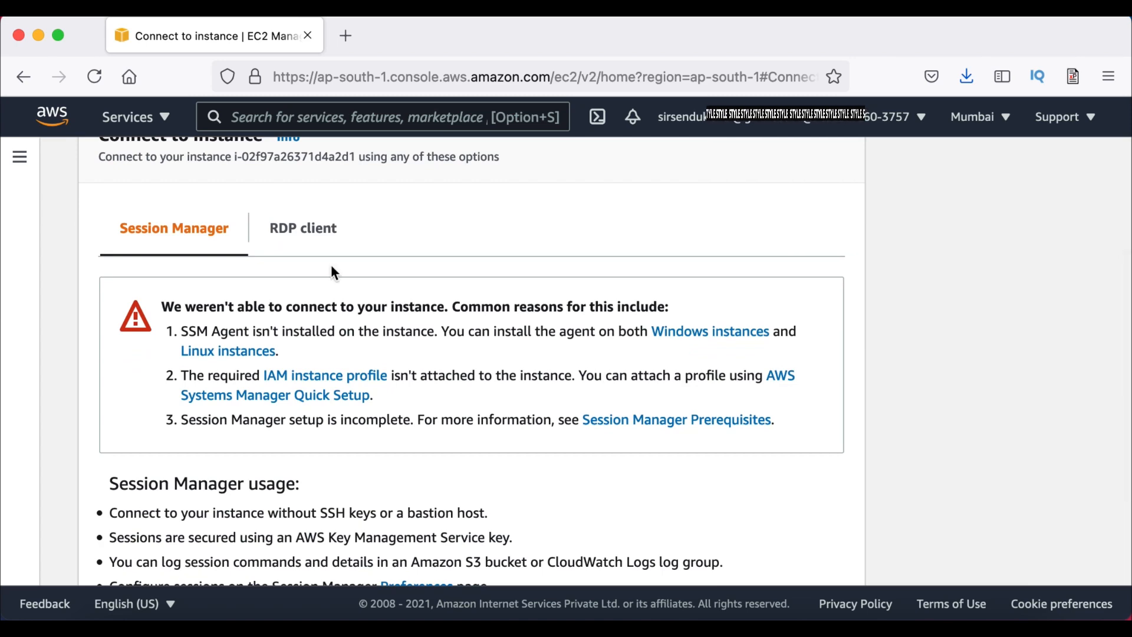
pyautogui.scroll(-5, 264, 286)
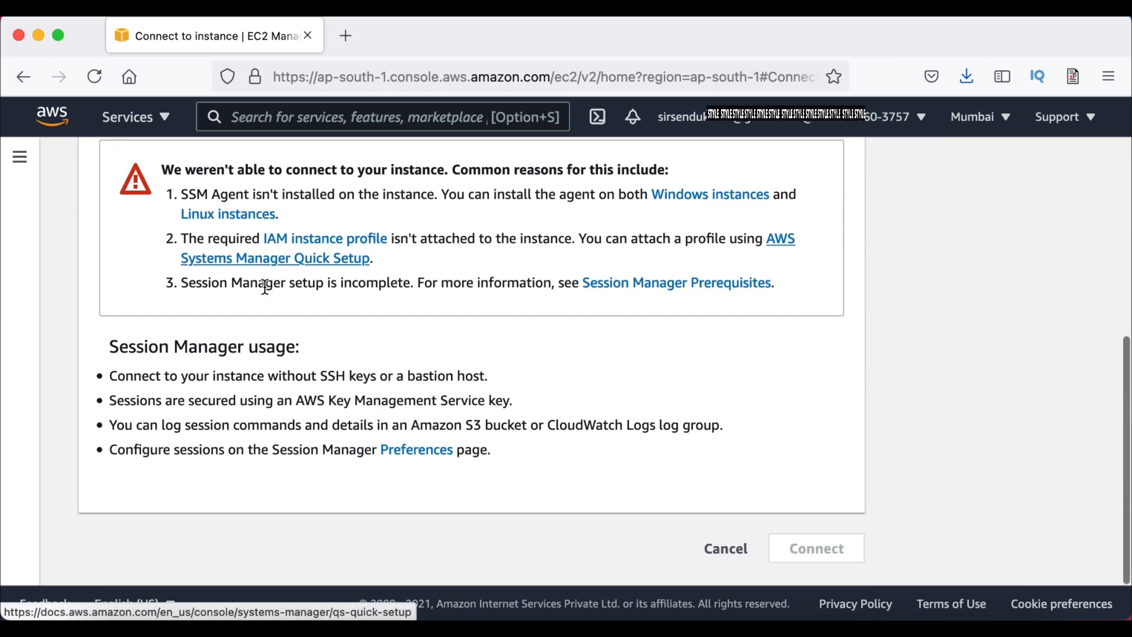
pyautogui.scroll(4, 264, 287)
# Show the RDP client details and save the instance's .rdp shortcut file
pyautogui.click(313, 248)
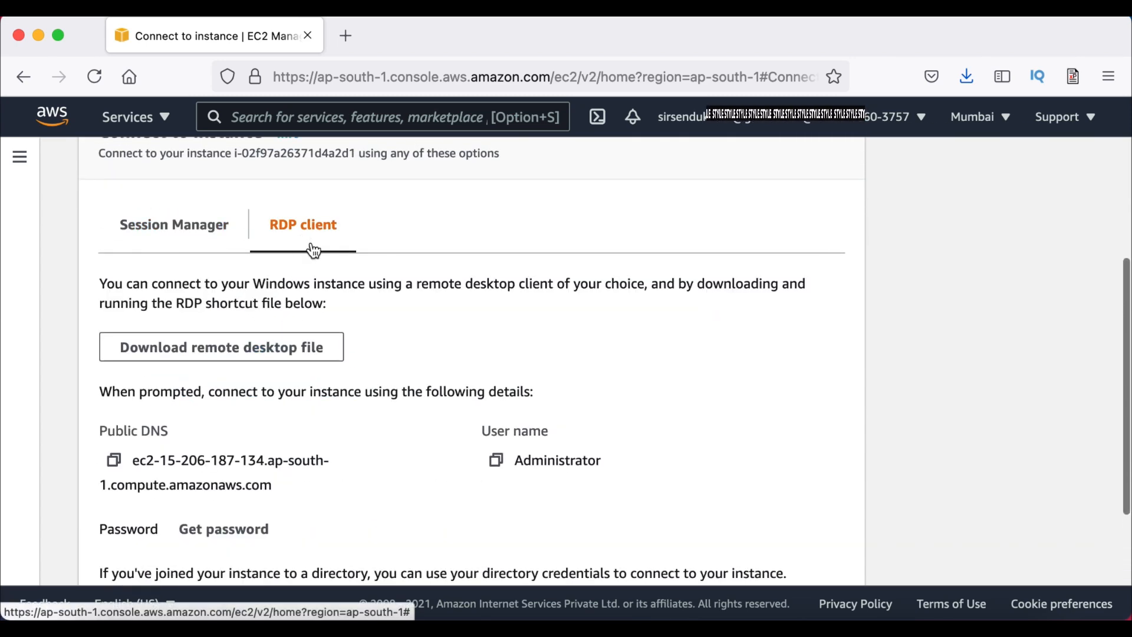
pyautogui.scroll(-2, 498, 331)
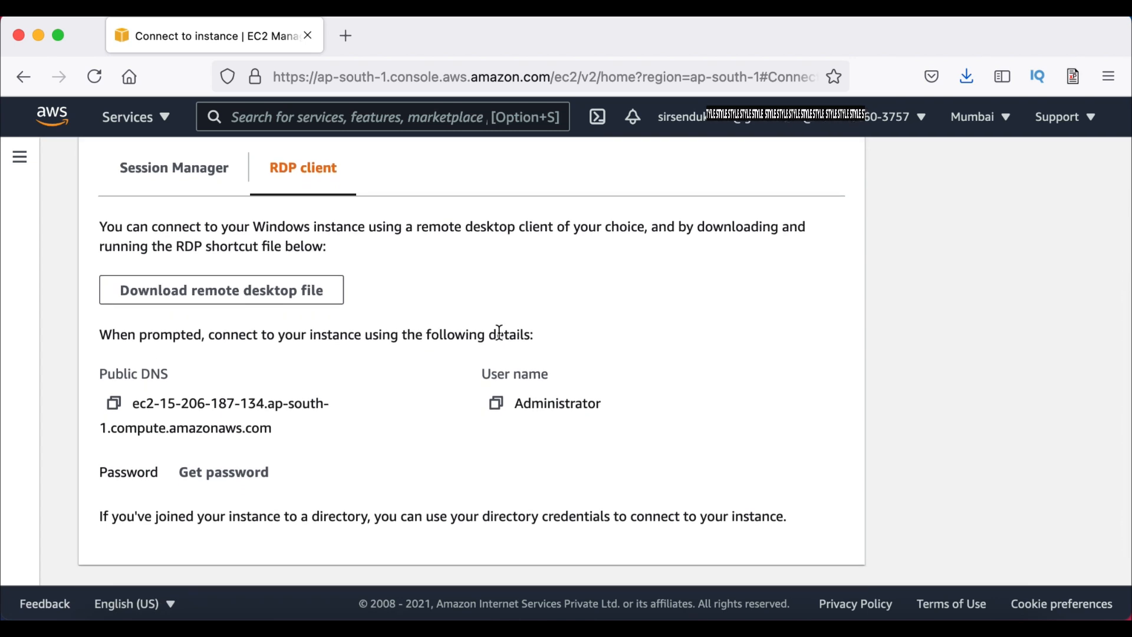
pyautogui.scroll(-1, 498, 331)
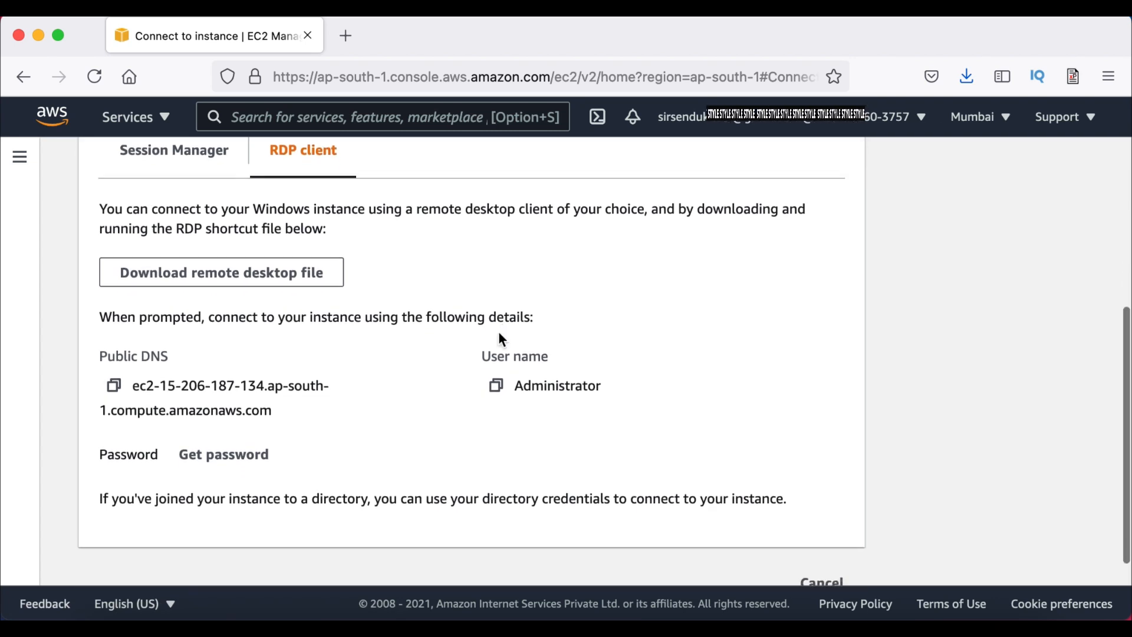
pyautogui.click(258, 283)
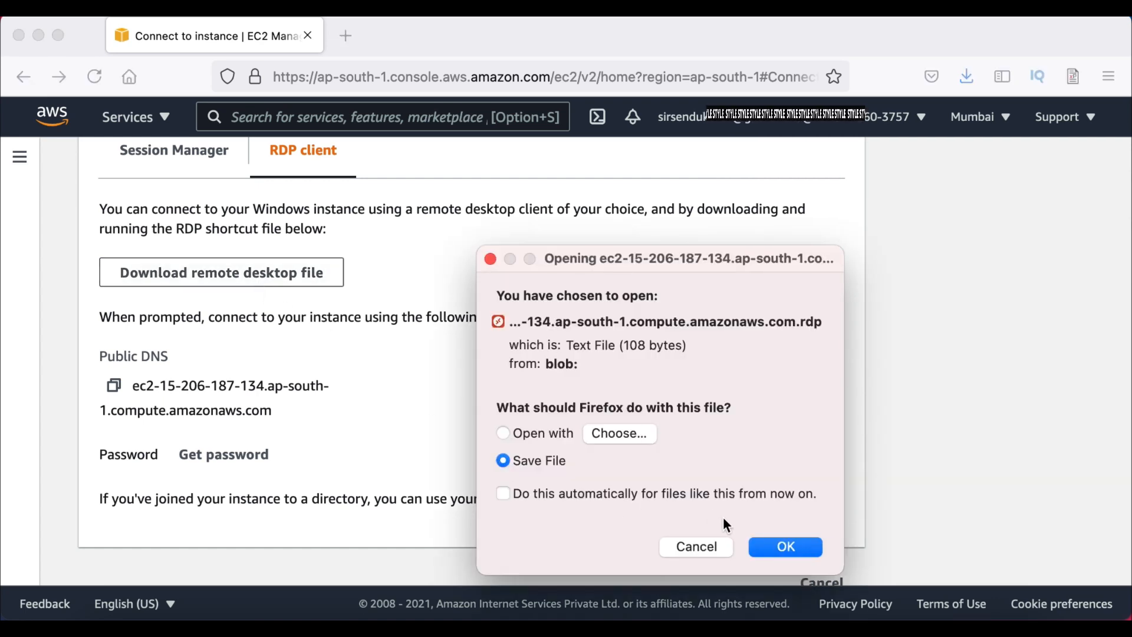
pyautogui.click(769, 549)
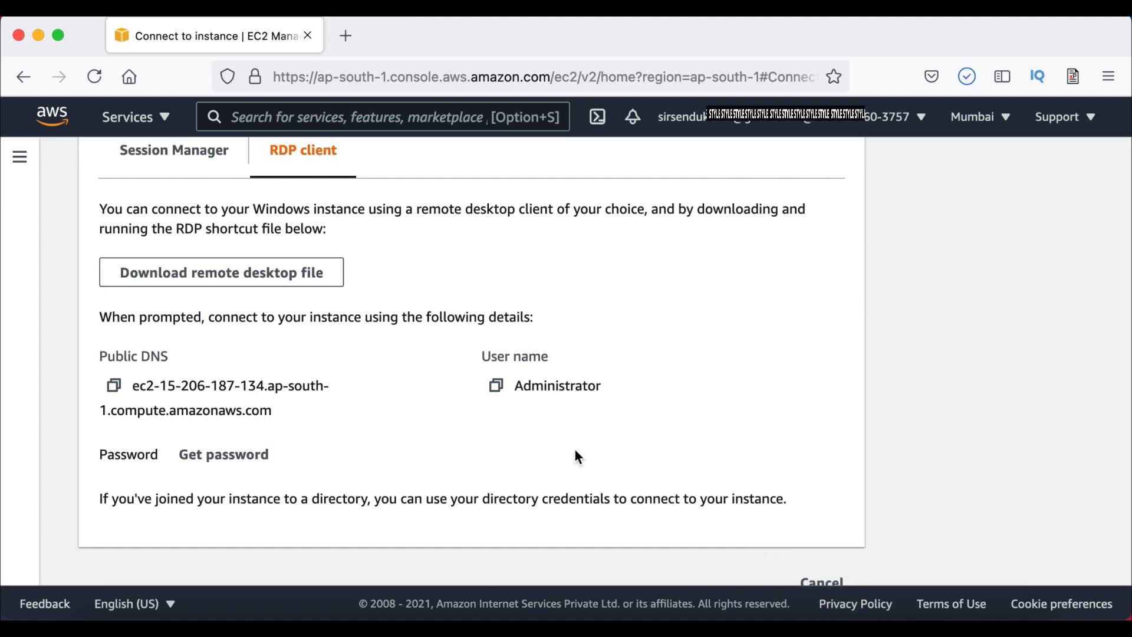
pyautogui.scroll(-1, 575, 451)
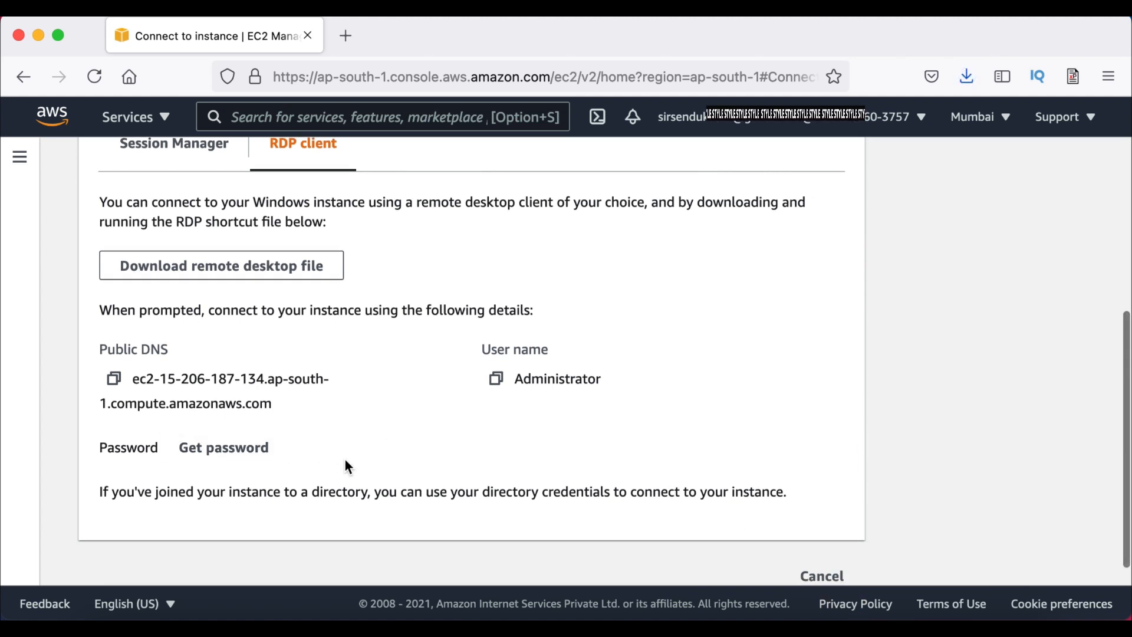
pyautogui.scroll(-1, 344, 458)
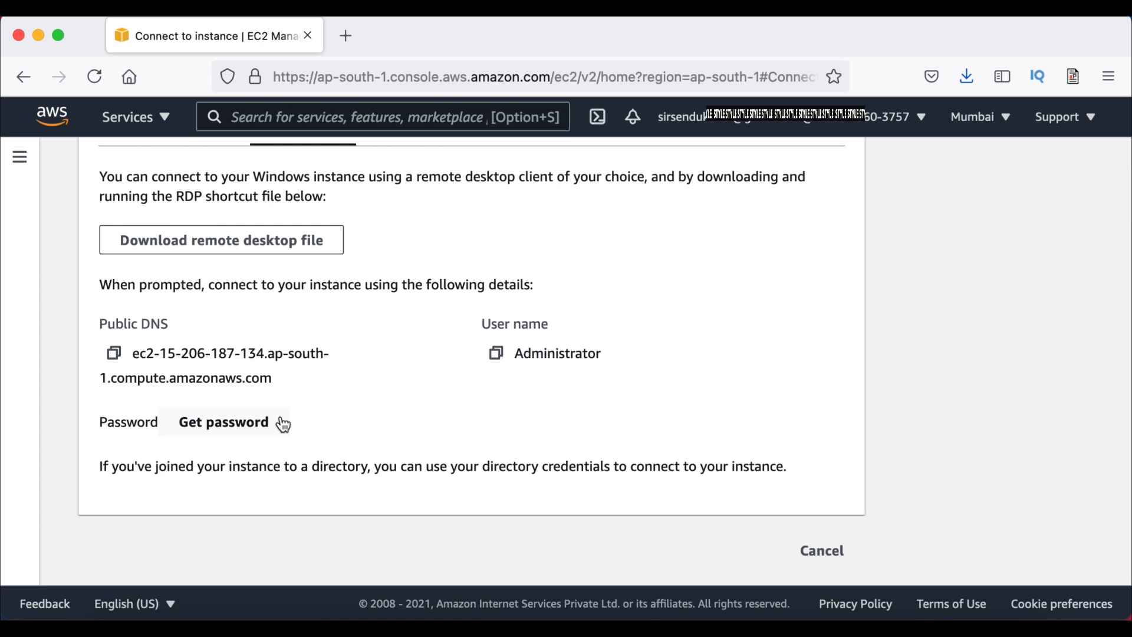
# Request the Windows password and load java_application_aws.pem from Downloads
pyautogui.click(242, 427)
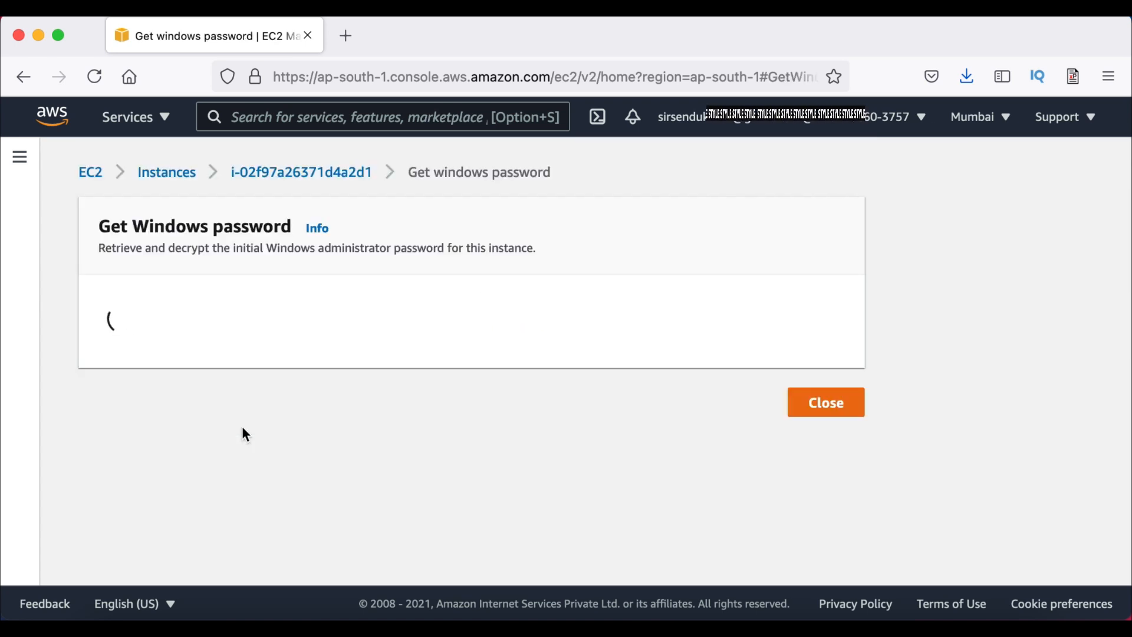
pyautogui.scroll(-2, 310, 468)
pyautogui.scroll(-2, 309, 468)
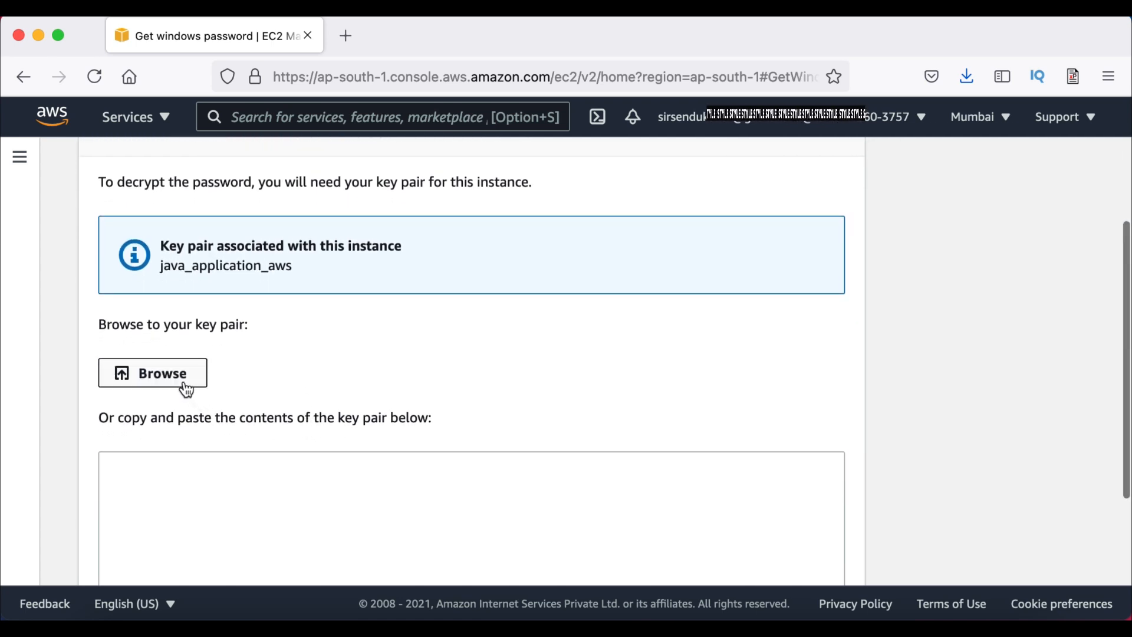
pyautogui.click(185, 384)
pyautogui.click(406, 276)
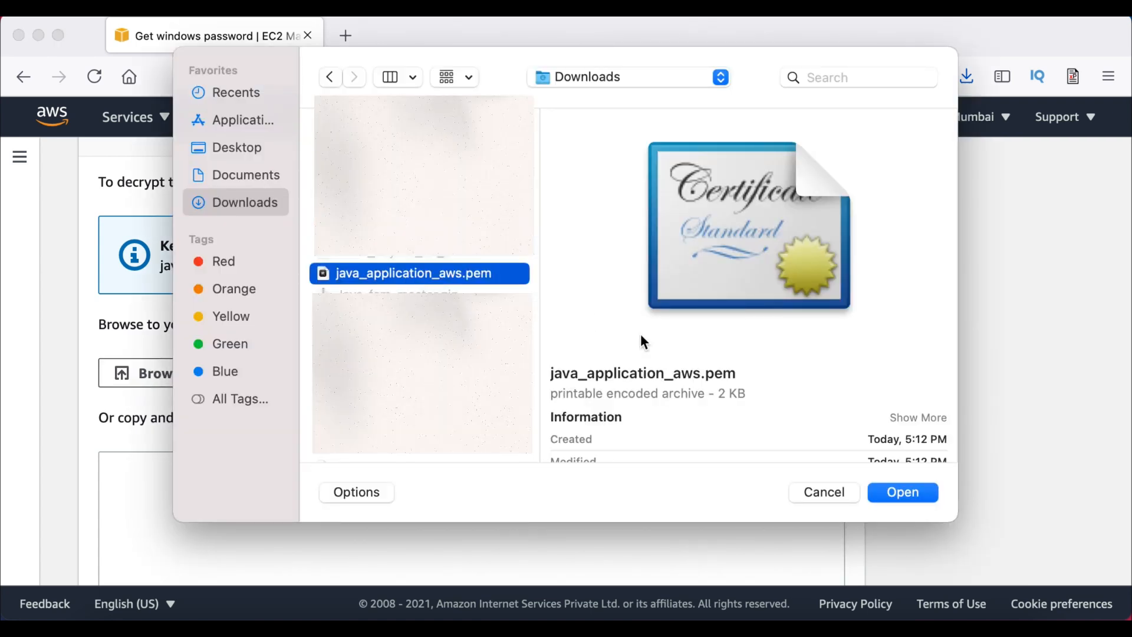
pyautogui.click(902, 492)
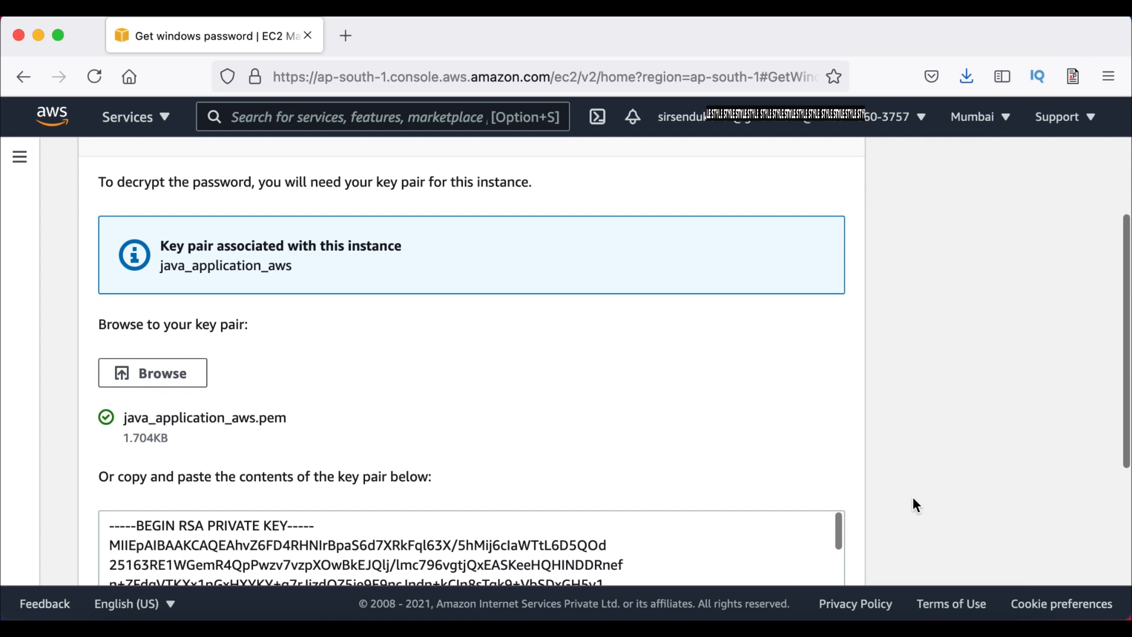
# Decrypt the Windows Administrator password
pyautogui.scroll(-3, 649, 462)
pyautogui.scroll(-3, 648, 465)
pyautogui.scroll(-1, 646, 457)
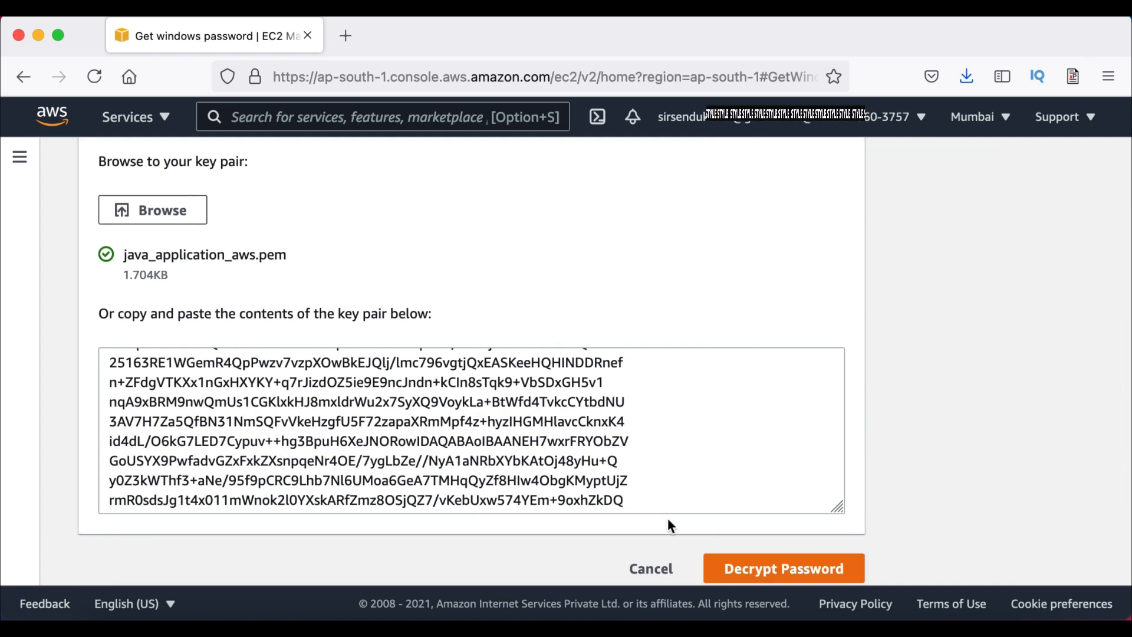
pyautogui.scroll(-1, 644, 464)
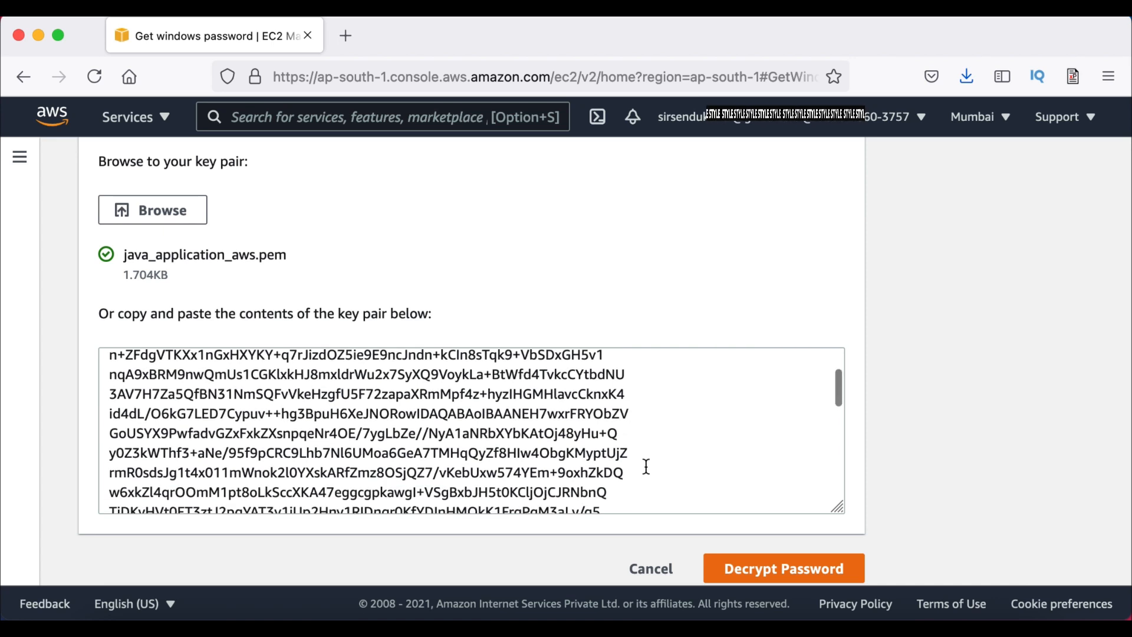
pyautogui.click(756, 569)
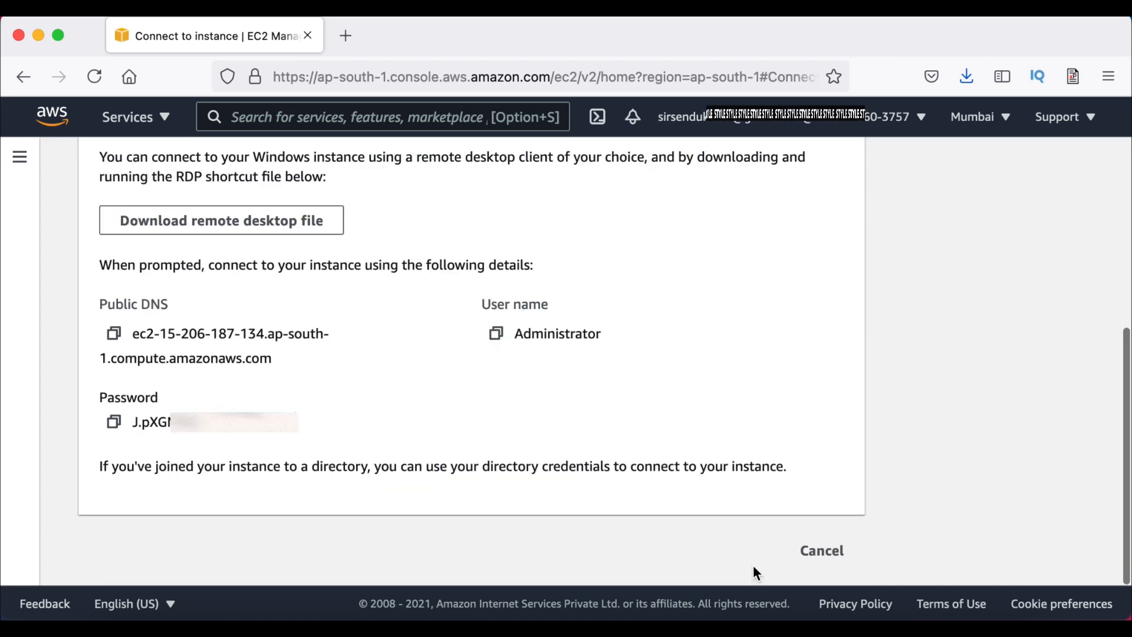
# Select the decrypted Administrator password and return to the EC2 Instances list
pyautogui.doubleClick(187, 410)
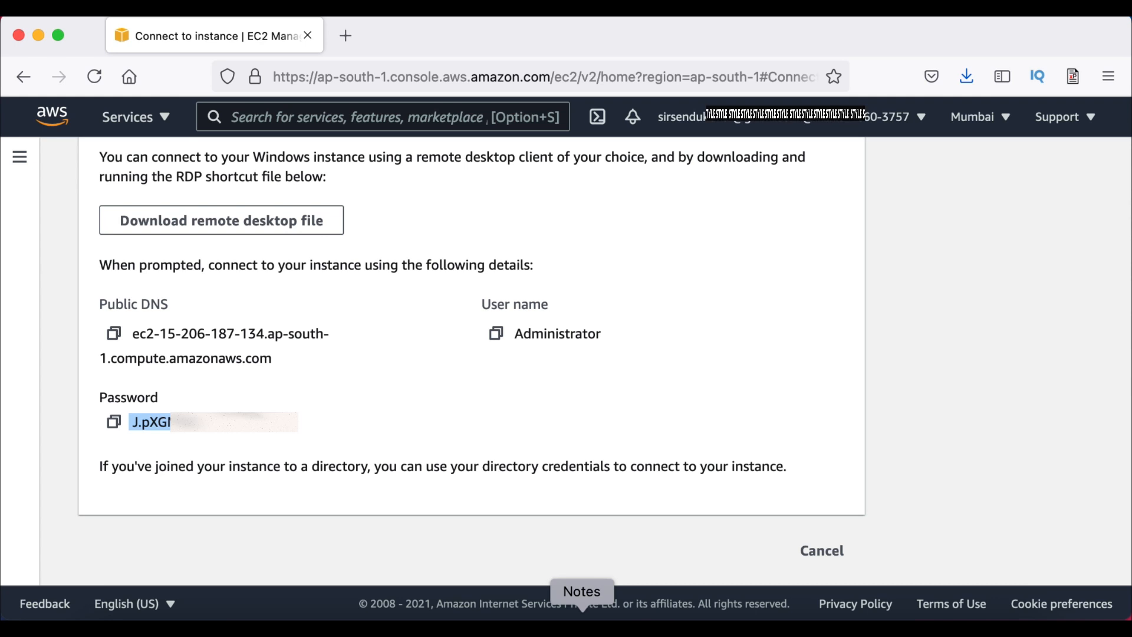
pyautogui.click(831, 551)
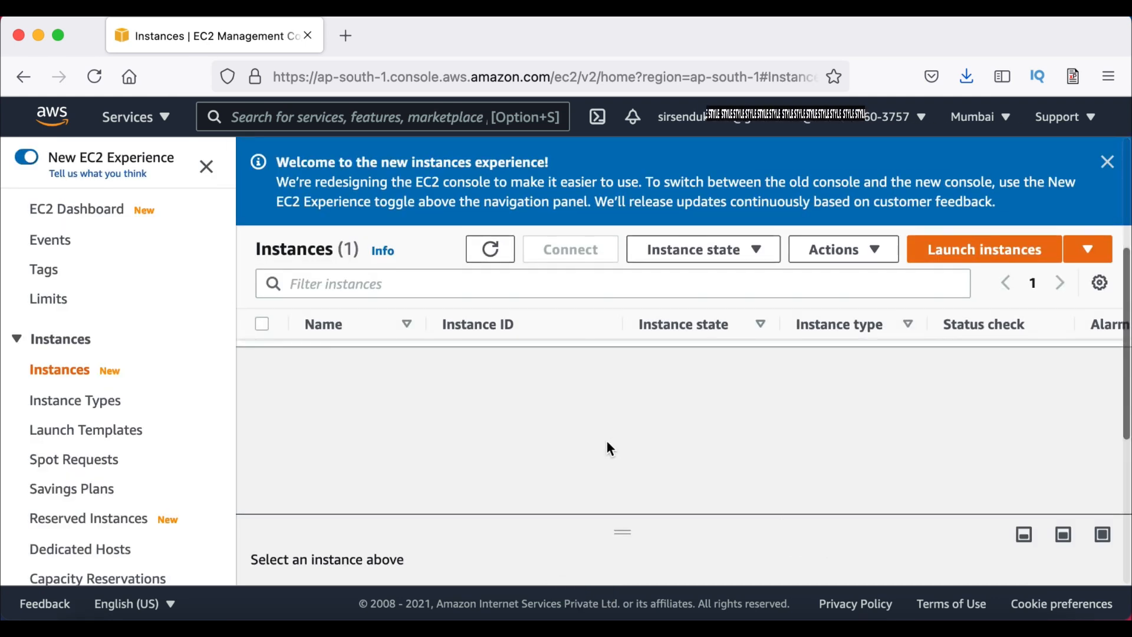
# Stop the java_application_aws instance through Instance state and confirm the Stop
pyautogui.click(678, 357)
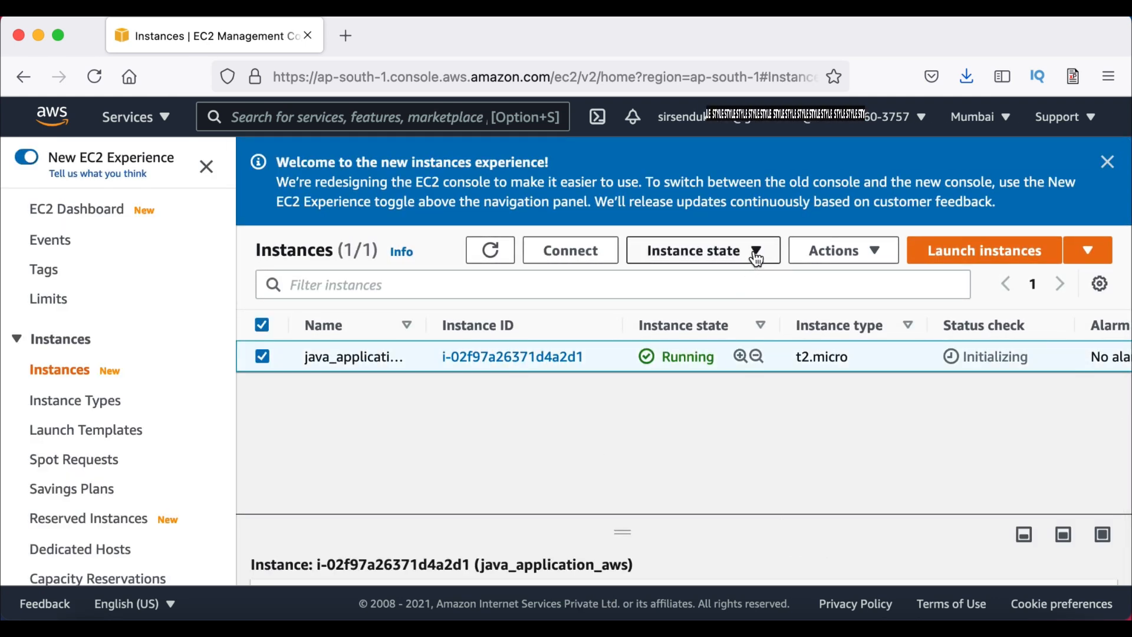
pyautogui.click(756, 258)
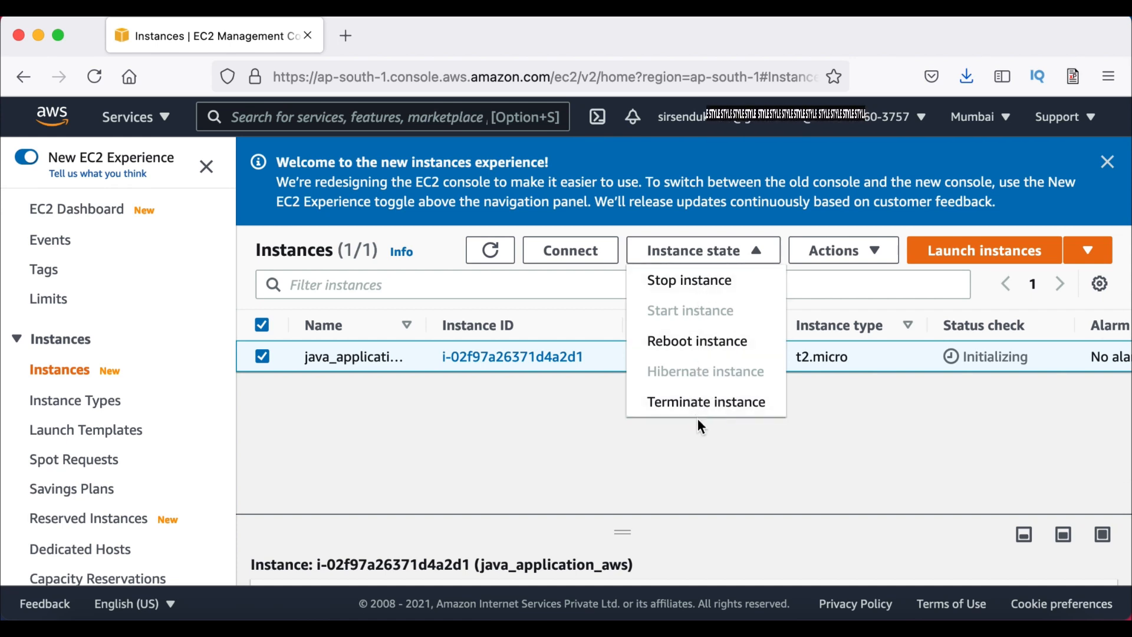
pyautogui.click(718, 295)
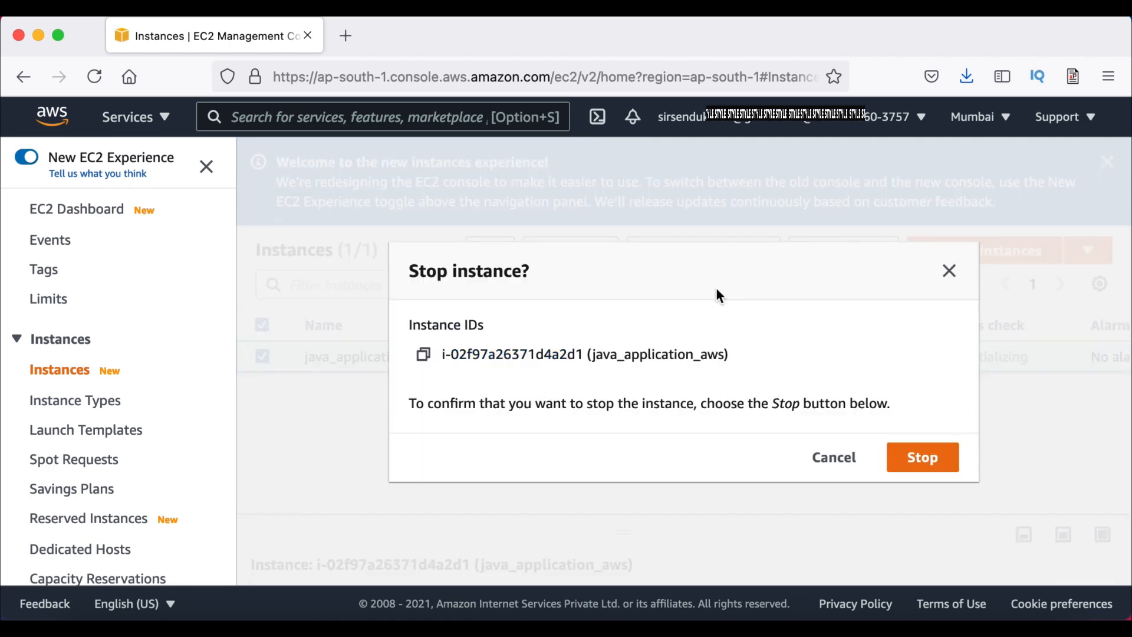
pyautogui.click(920, 464)
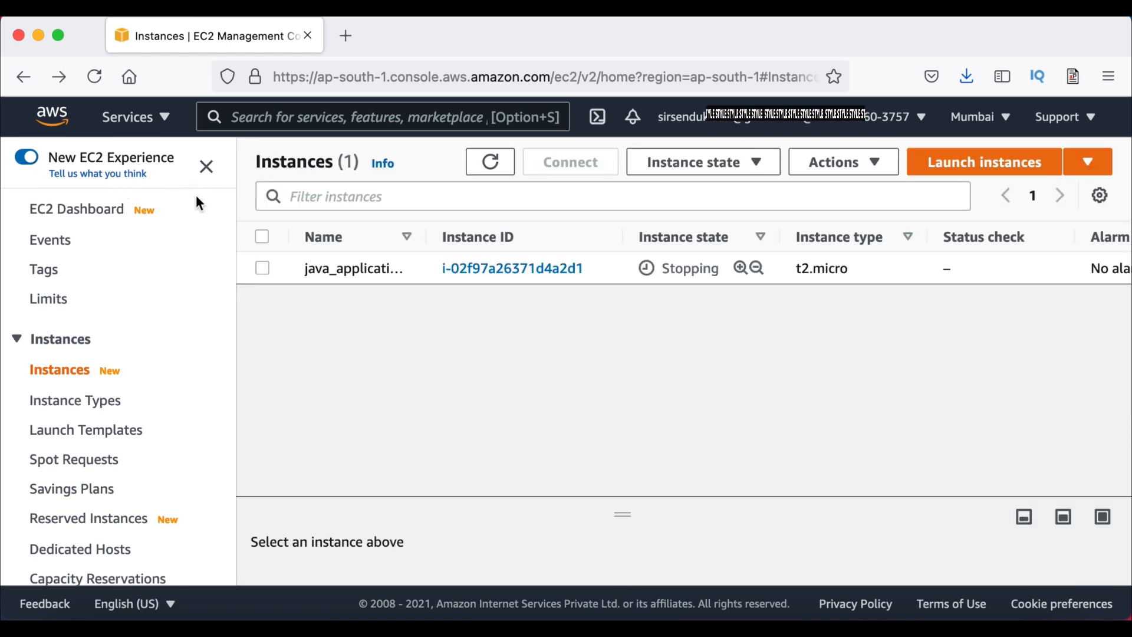
pyautogui.scroll(-1, 182, 277)
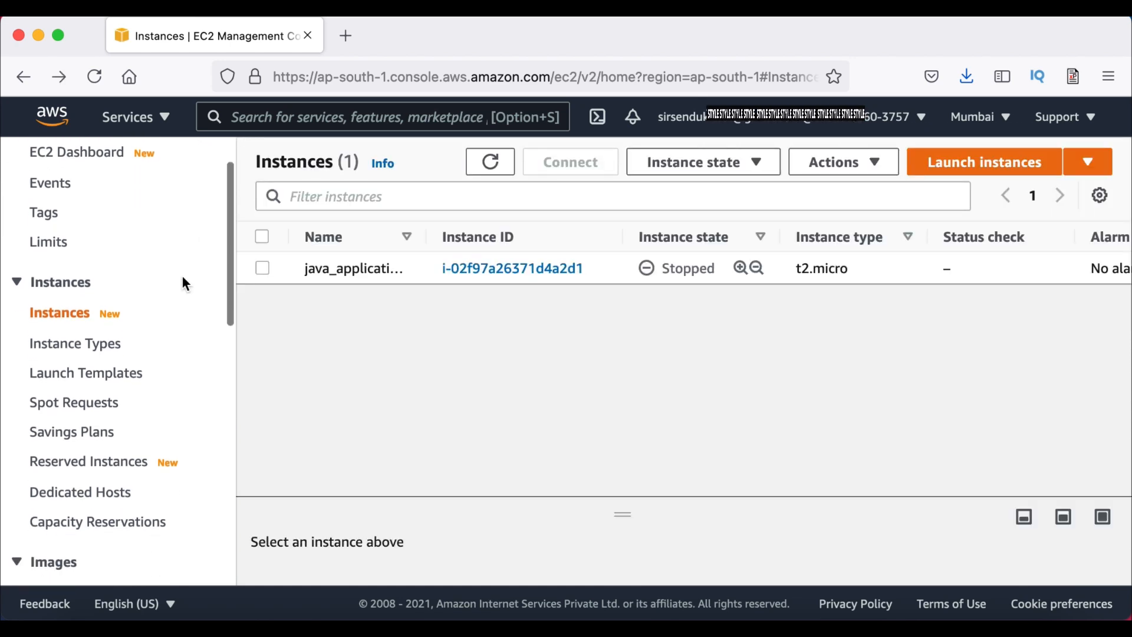
pyautogui.scroll(-8, 181, 275)
pyautogui.scroll(9, 182, 280)
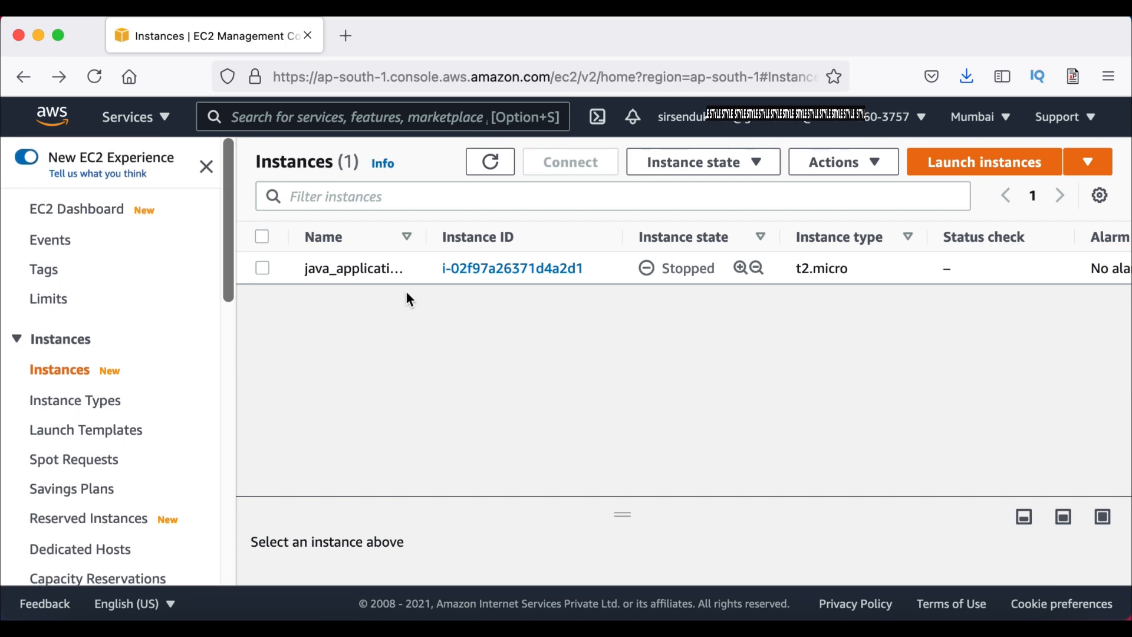
# Open java_application_aws's summary and review details such as t2.micro type and Windows platform
pyautogui.click(524, 268)
pyautogui.scroll(-1, 450, 469)
pyautogui.scroll(-7, 451, 465)
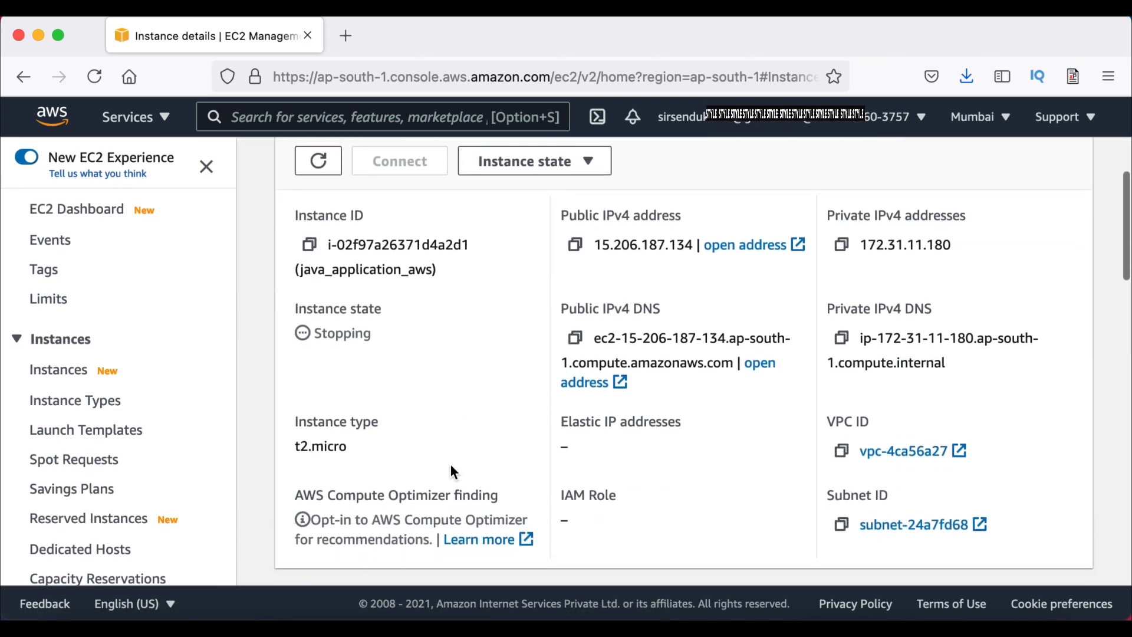
pyautogui.scroll(-6, 451, 466)
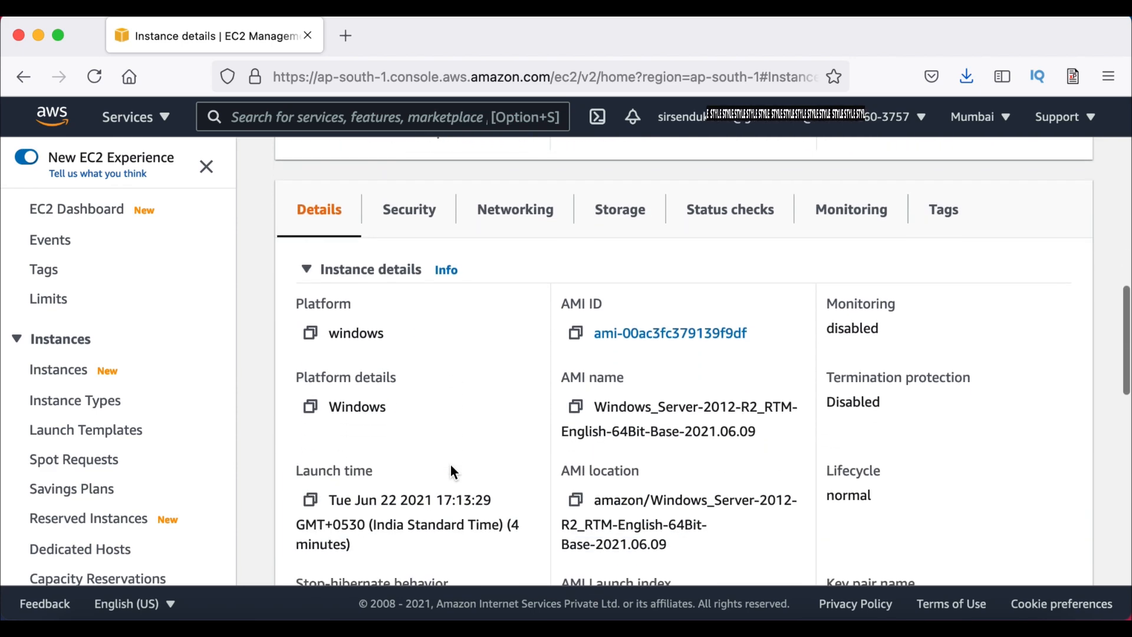
pyautogui.scroll(-6, 450, 472)
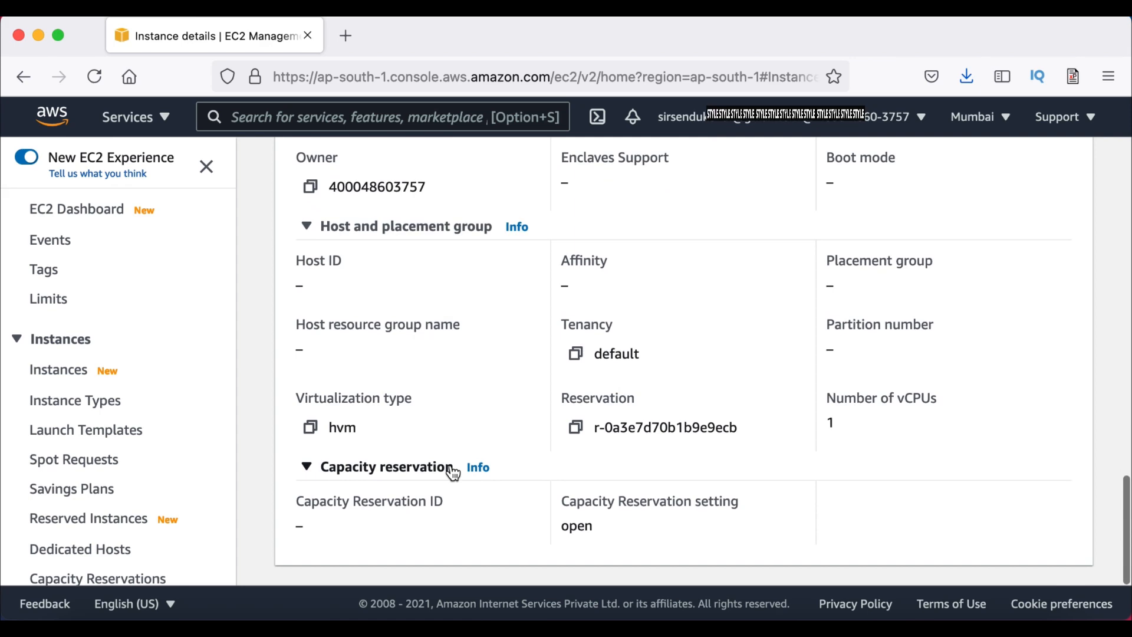
pyautogui.scroll(10, 452, 468)
pyautogui.scroll(10, 453, 471)
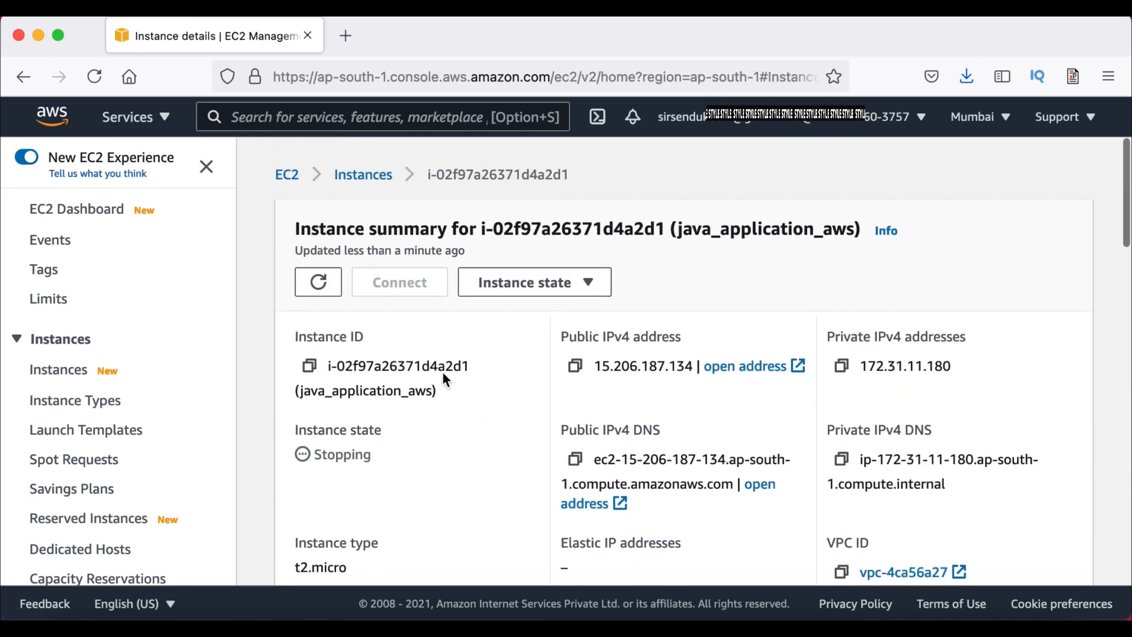